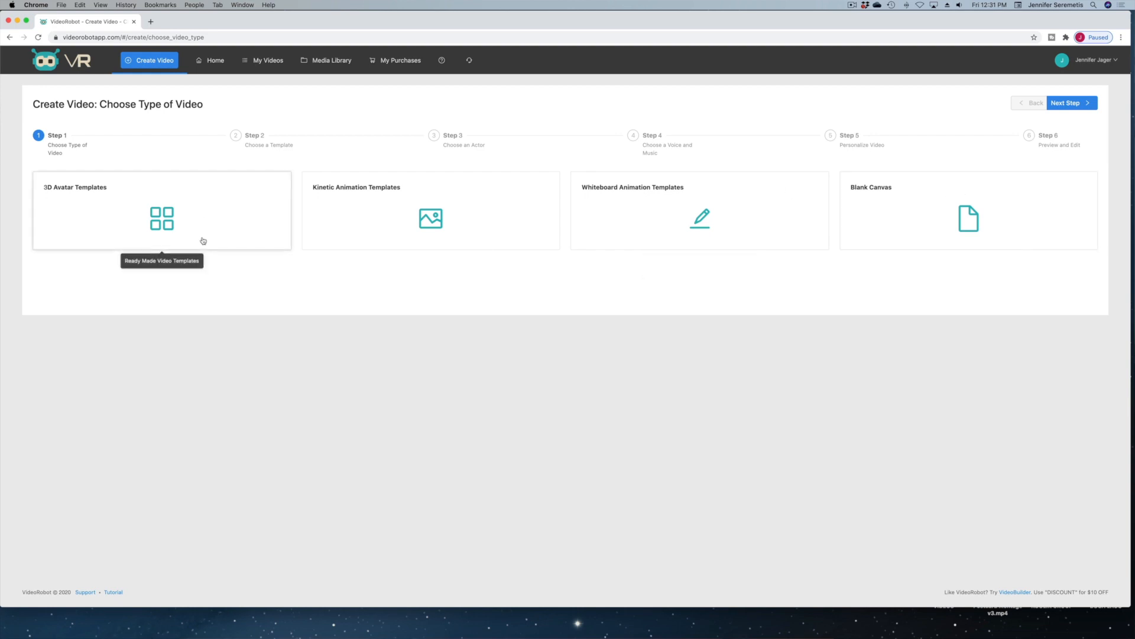
Step: Choose 3D Avatar Templates as the video type and continue to the template selection
left_click(161, 221)
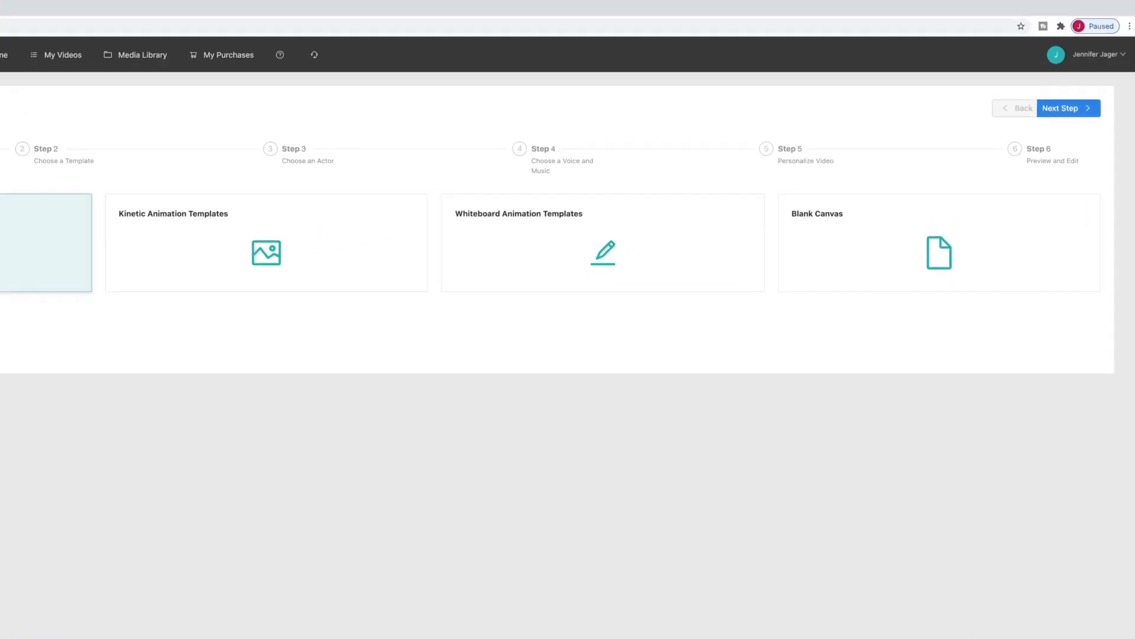
left_click(1064, 126)
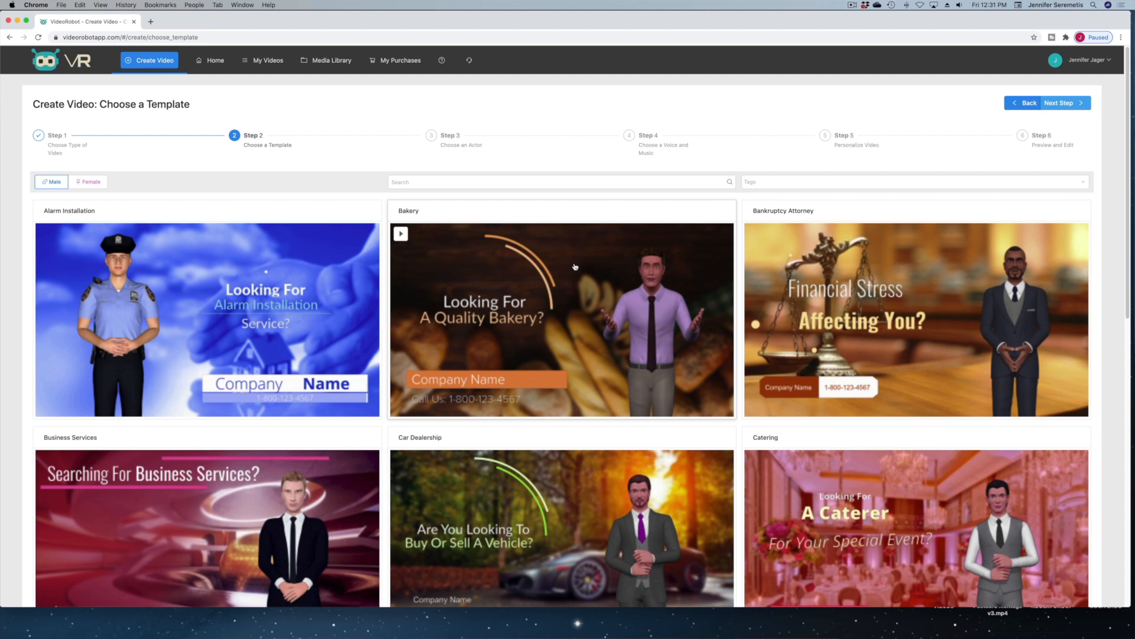
Step: Browse the ready-made male avatar templates on the first page and go to page 2
scroll(574, 266, "down", 10)
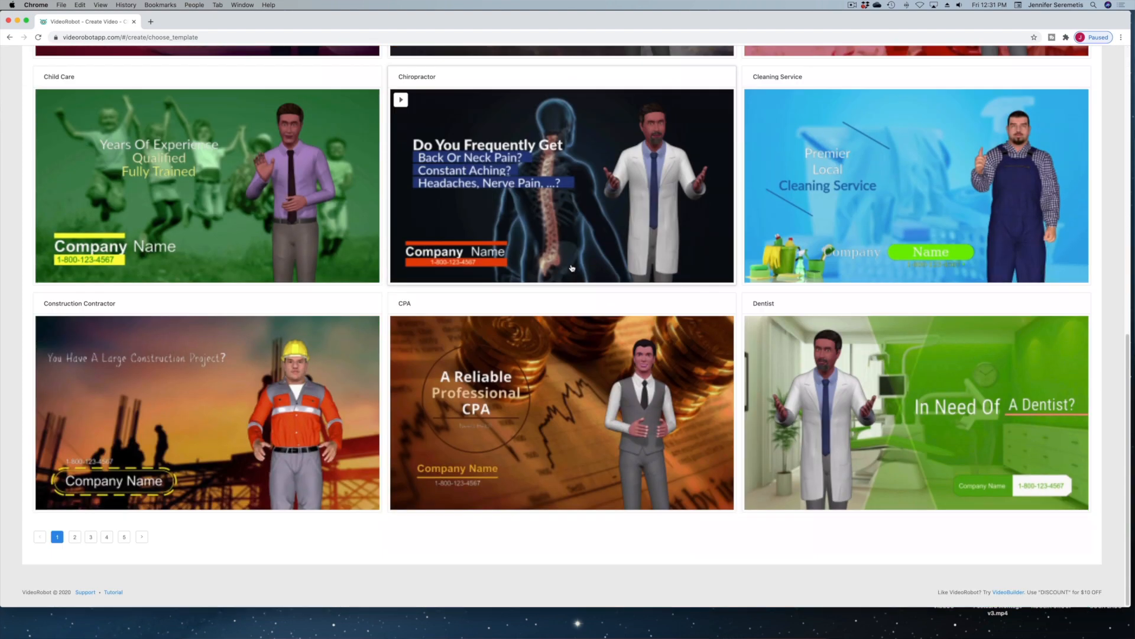
scroll(571, 268, "up", 12)
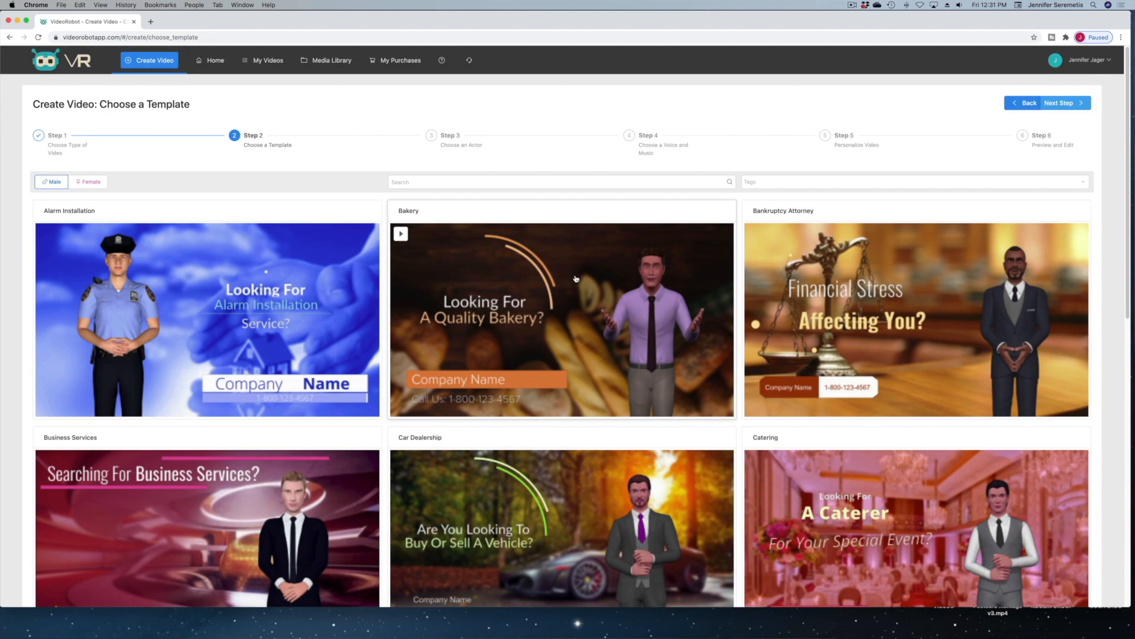
scroll(576, 278, "down", 10)
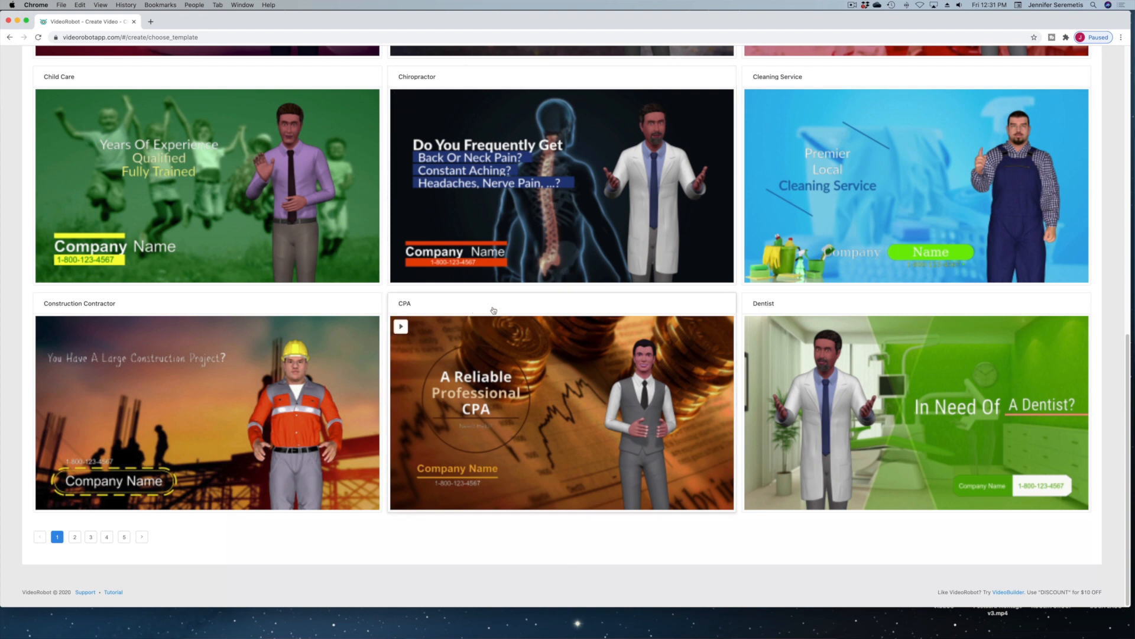
scroll(498, 310, "up", 12)
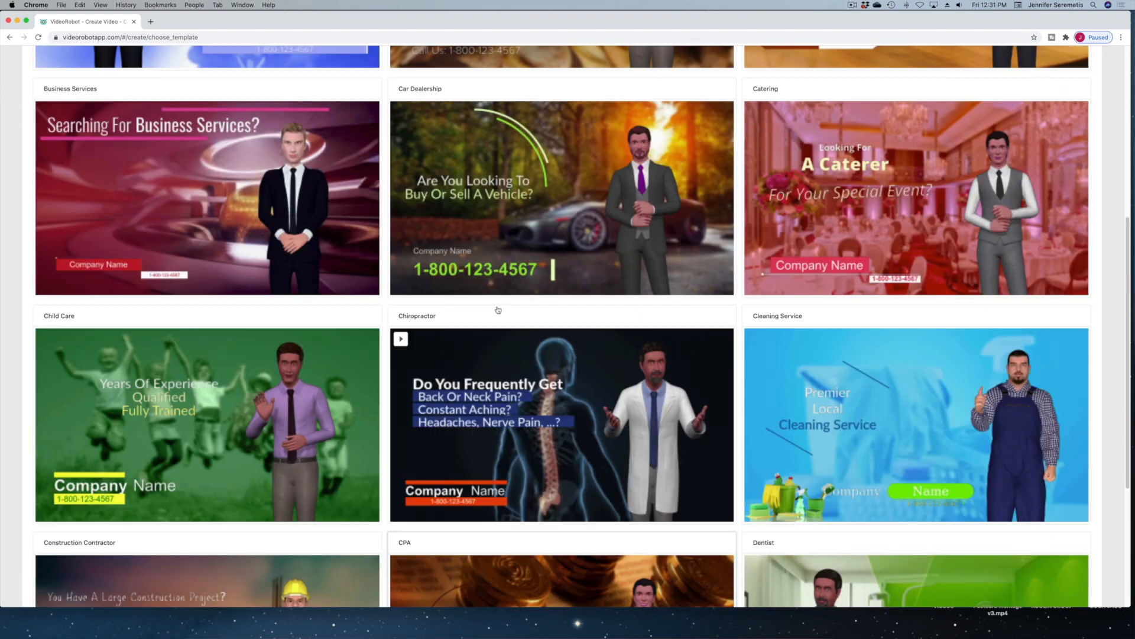
scroll(516, 290, "down", 10)
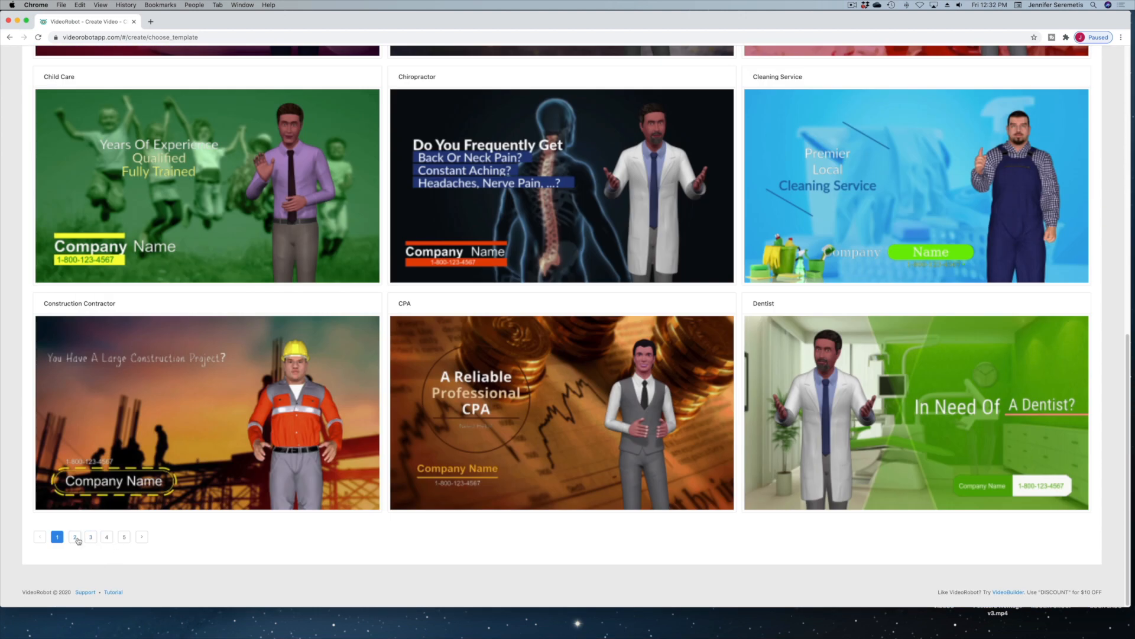
left_click(75, 537)
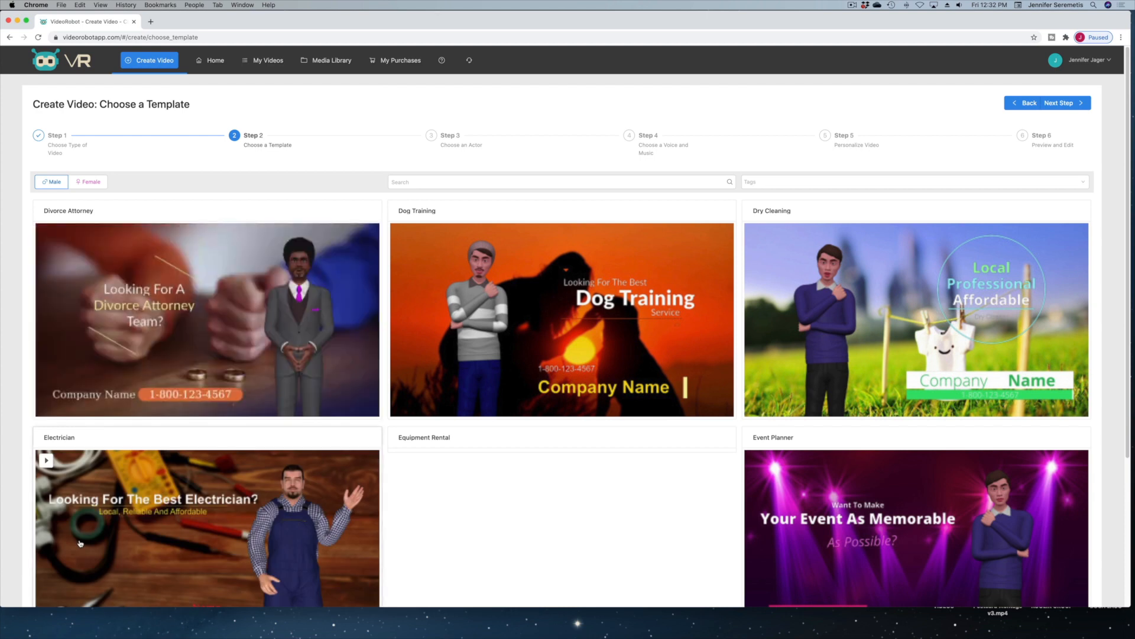
Step: Search the templates for "travel", preview the Travel Agent template and continue with it selected
left_click(571, 182)
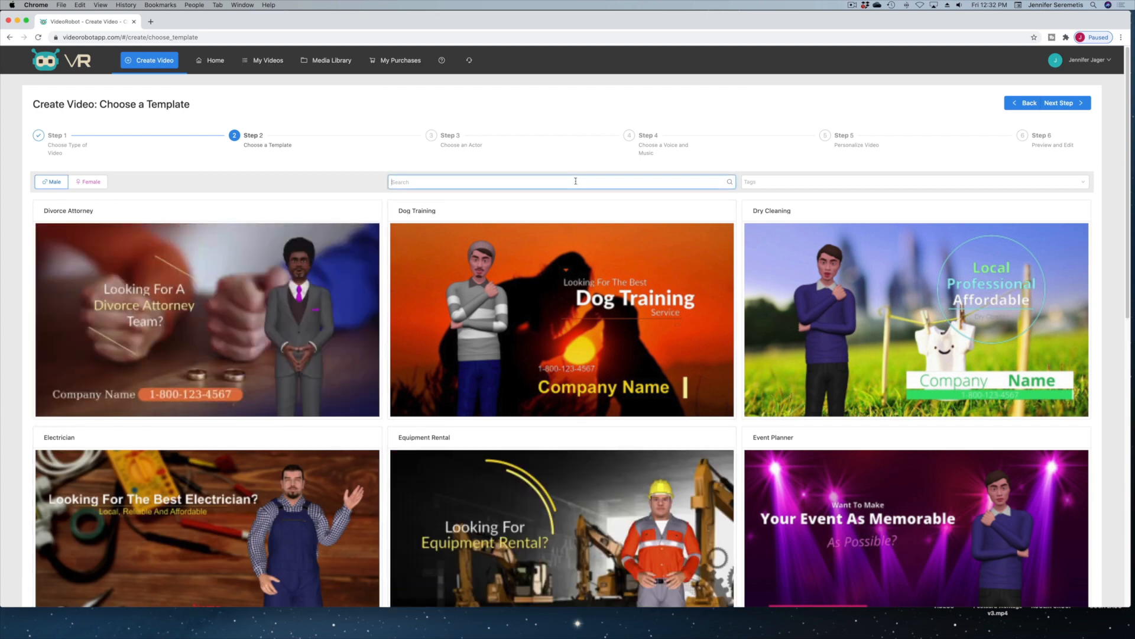
type("travel")
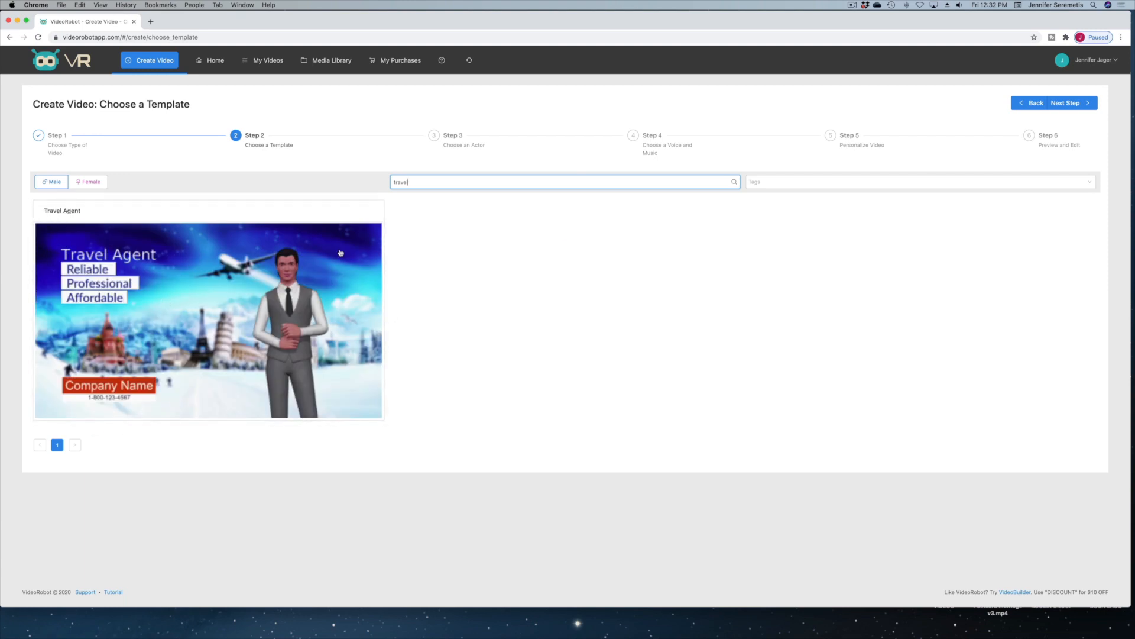
left_click(46, 234)
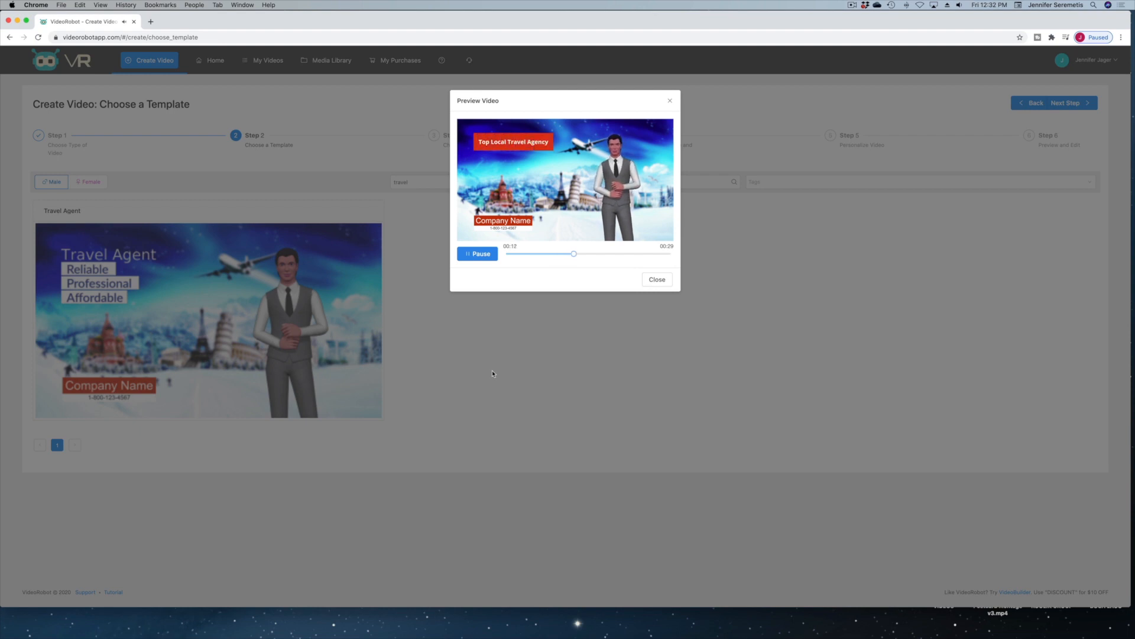
left_click(467, 256)
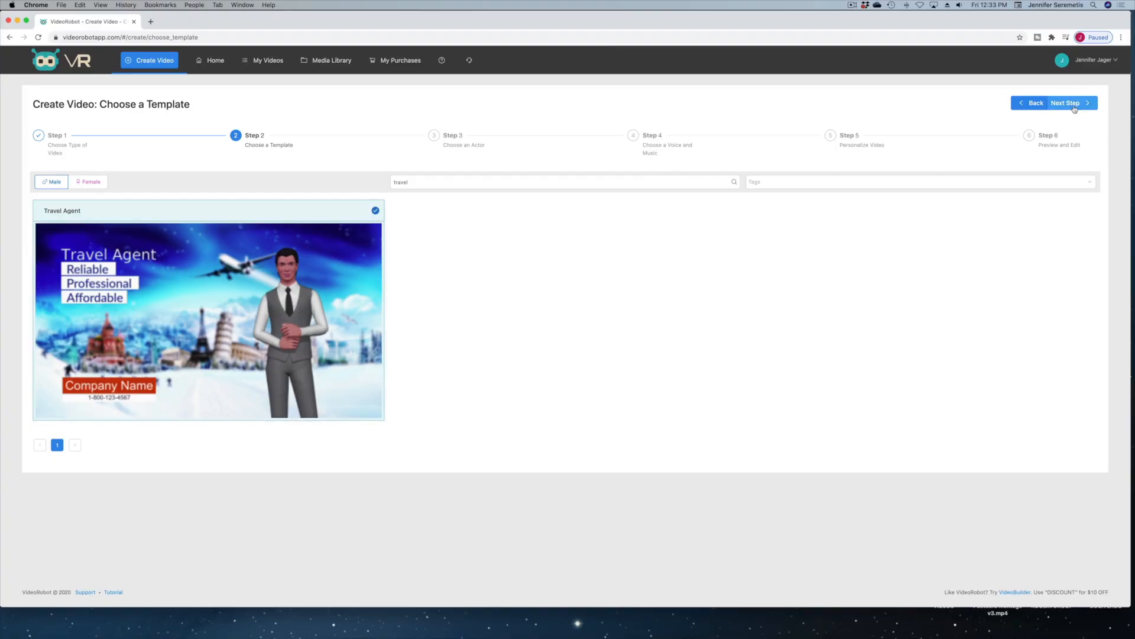
left_click(1073, 106)
Step: Browse the 3D avatar actors on pages 1, 5, 4 and 3 of the collection
scroll(913, 278, "down", 10)
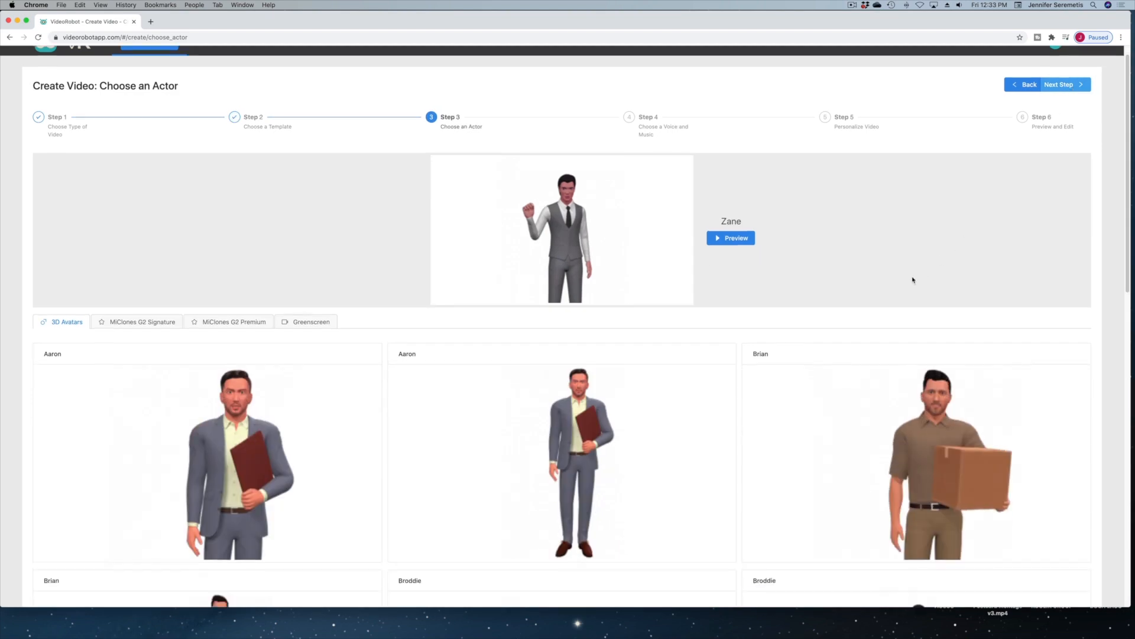
scroll(913, 277, "up", 10)
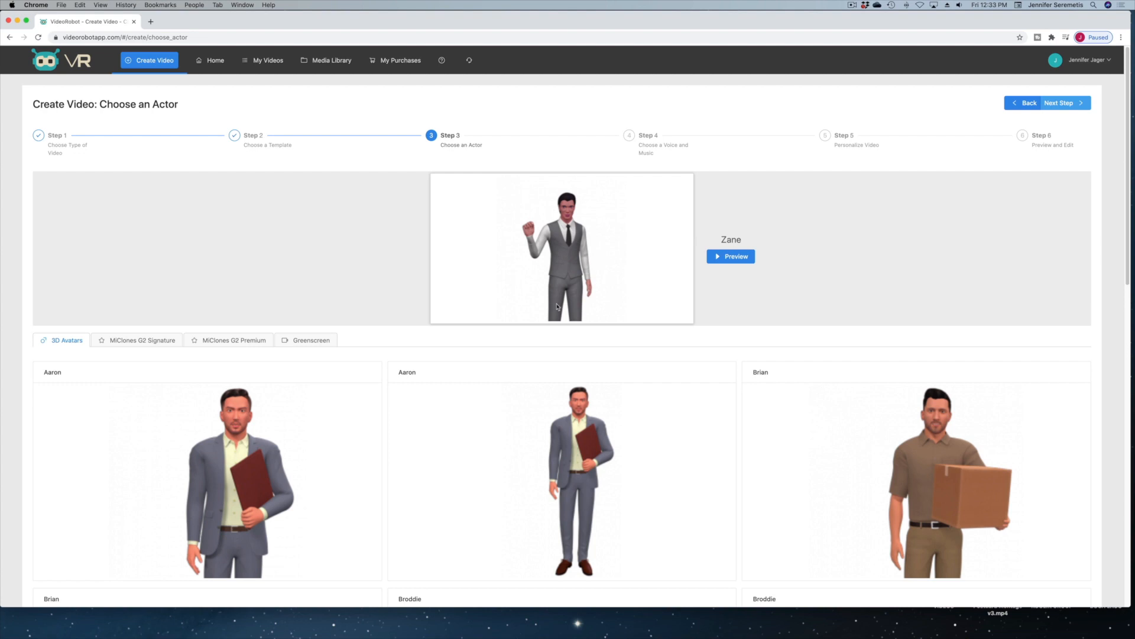
scroll(605, 319, "down", 10)
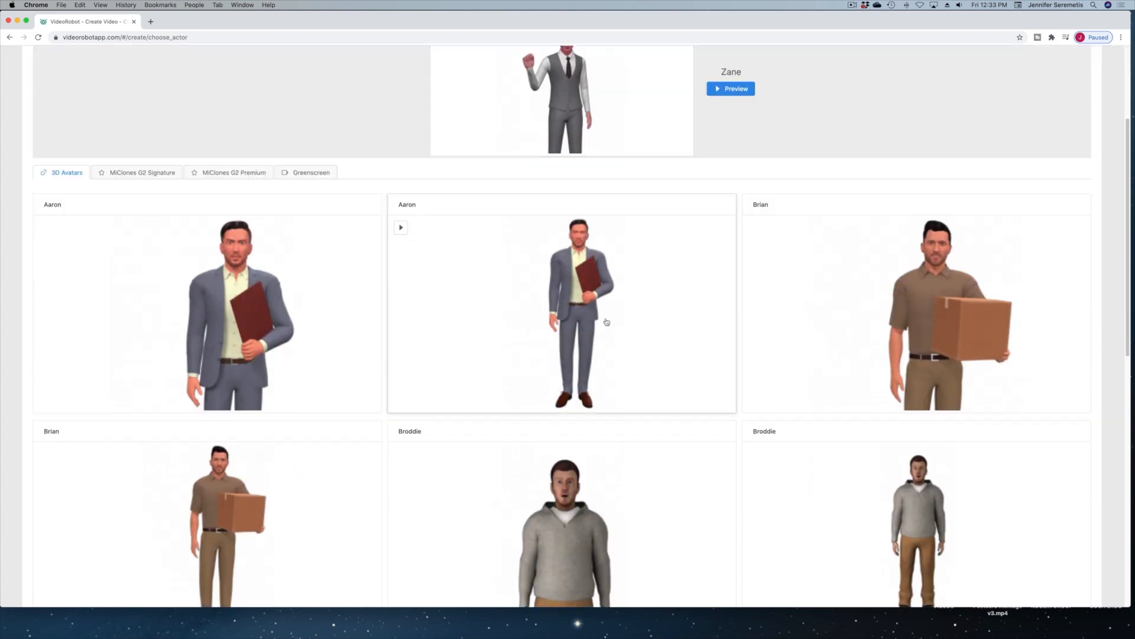
scroll(608, 319, "down", 3)
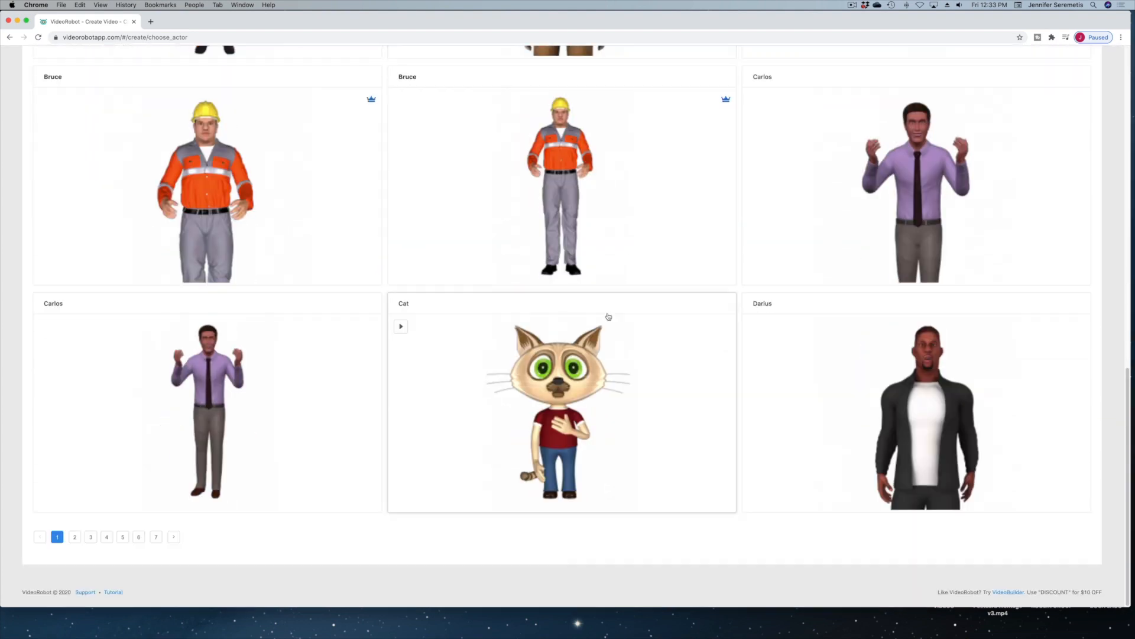
left_click(123, 537)
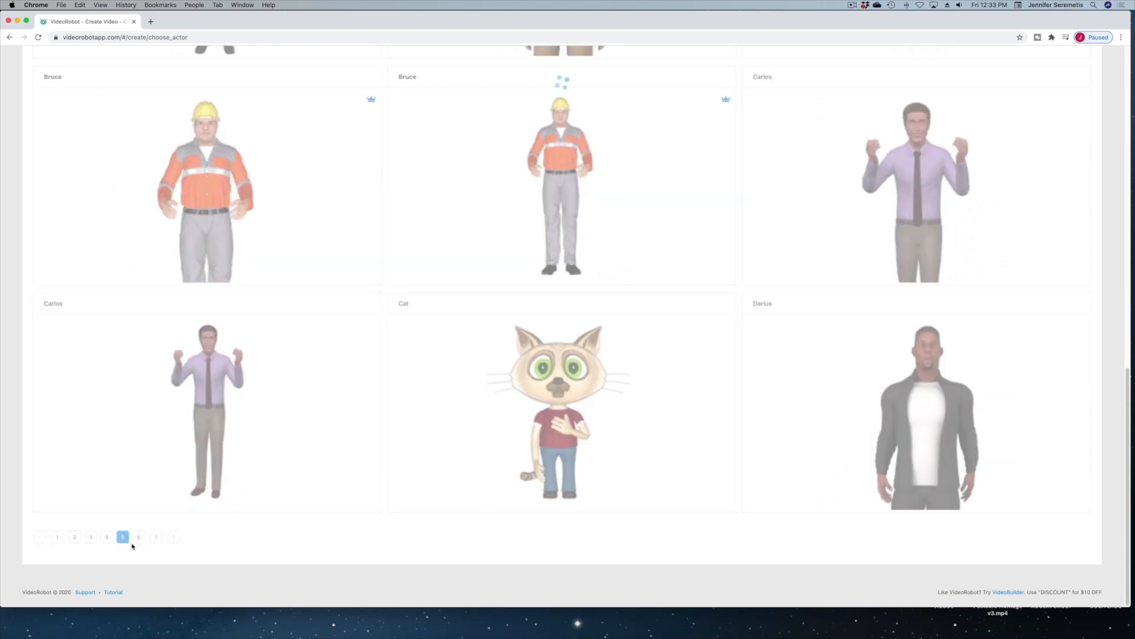
scroll(298, 527, "down", 13)
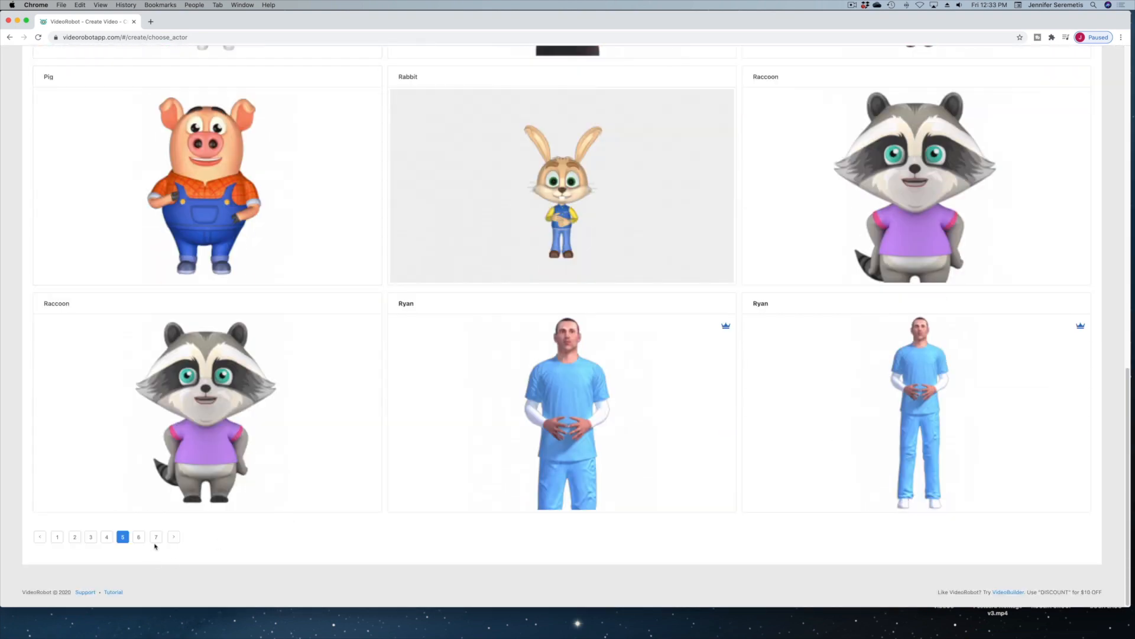
left_click(107, 537)
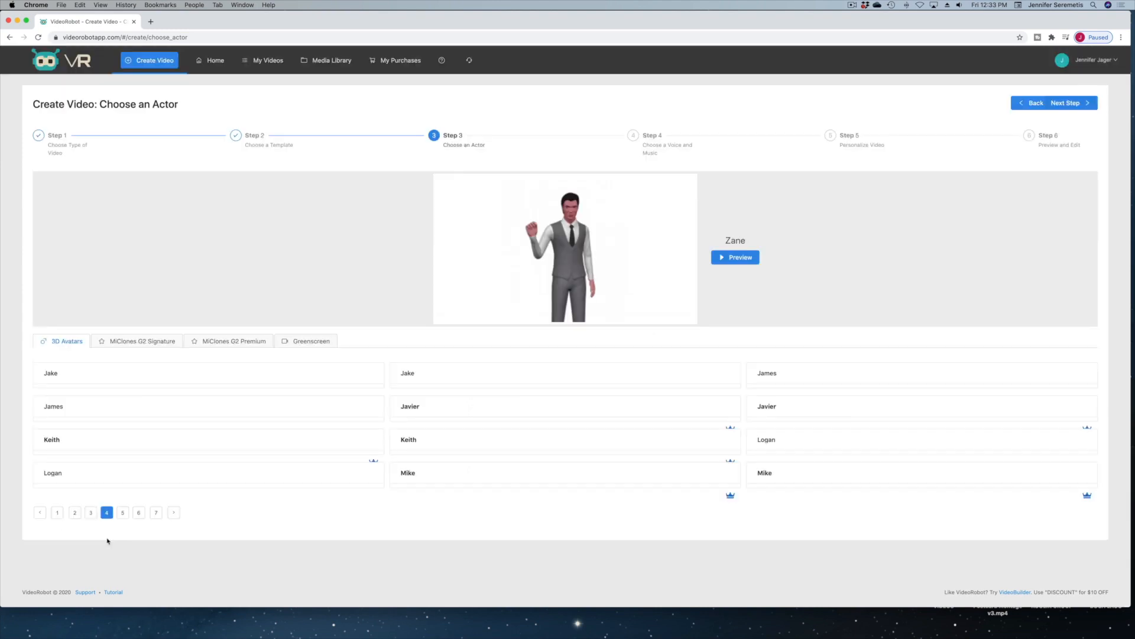
scroll(167, 526, "down", 9)
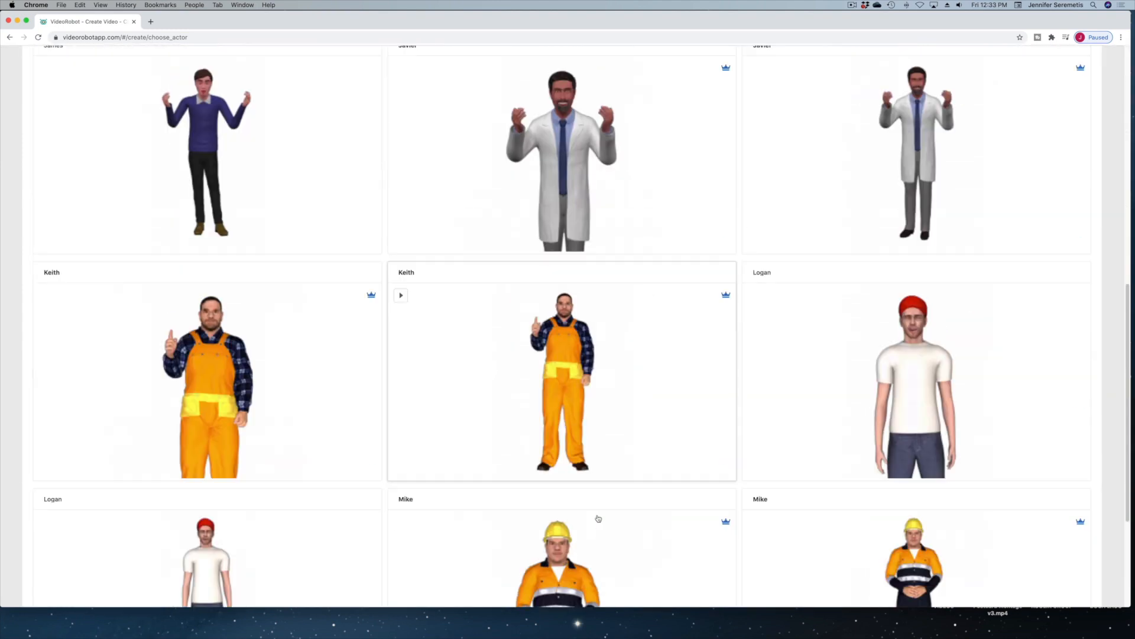
scroll(599, 517, "down", 3)
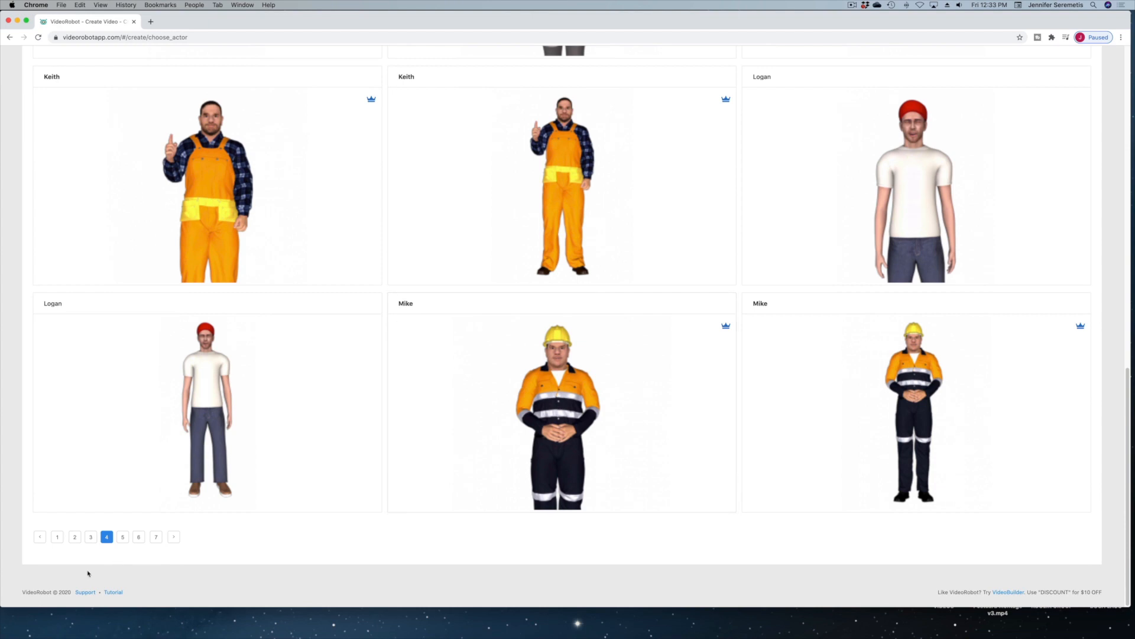
left_click(91, 537)
scroll(275, 412, "down", 3)
scroll(275, 412, "up", 3)
Step: Look through the MiClones G2 Signature, MiClones G2 Premium and Greenscreen actor options
left_click(142, 337)
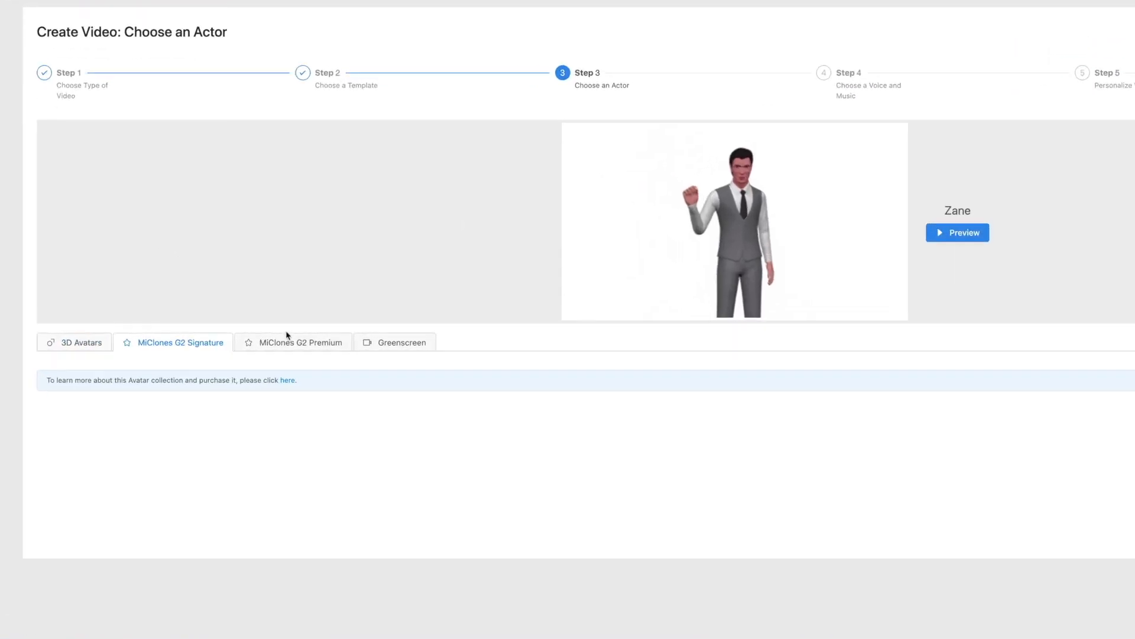
left_click(384, 349)
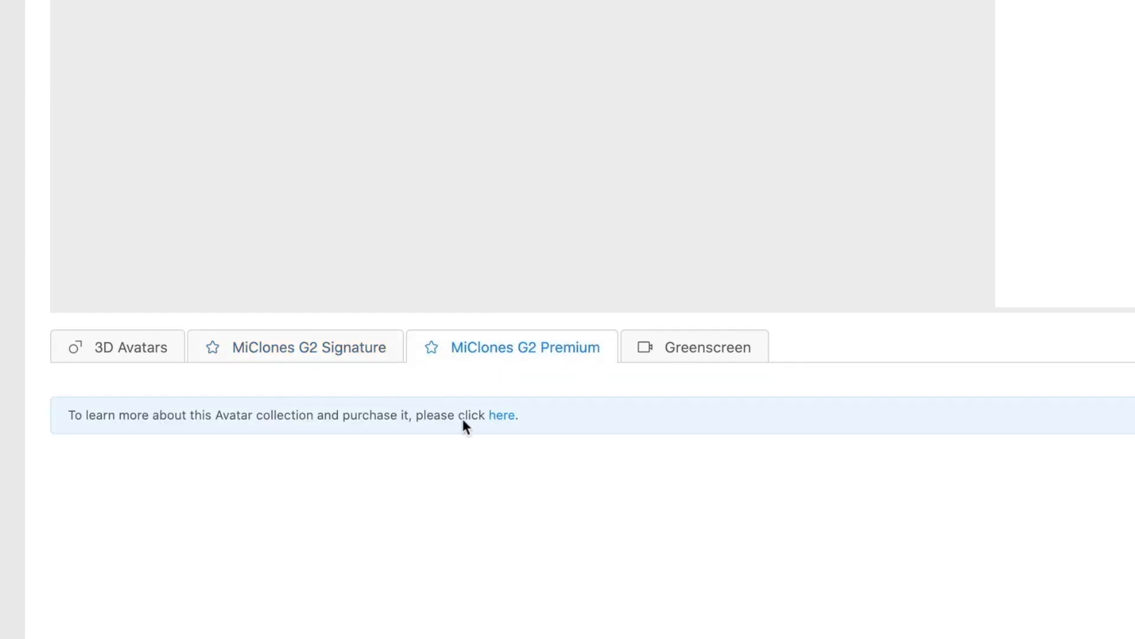
left_click(295, 361)
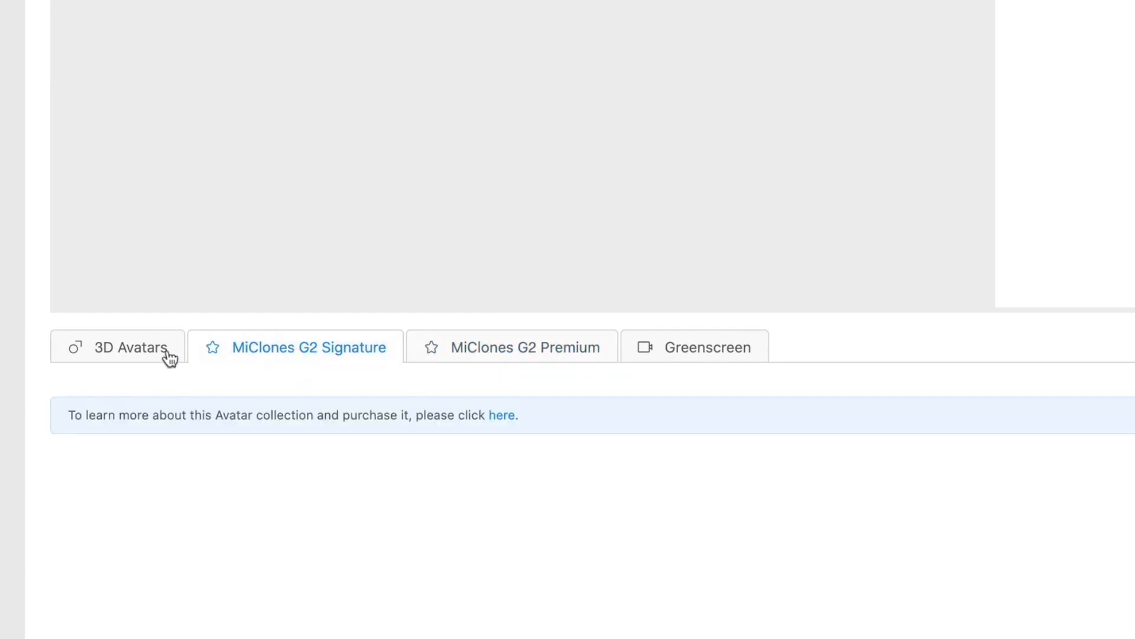
left_click(659, 347)
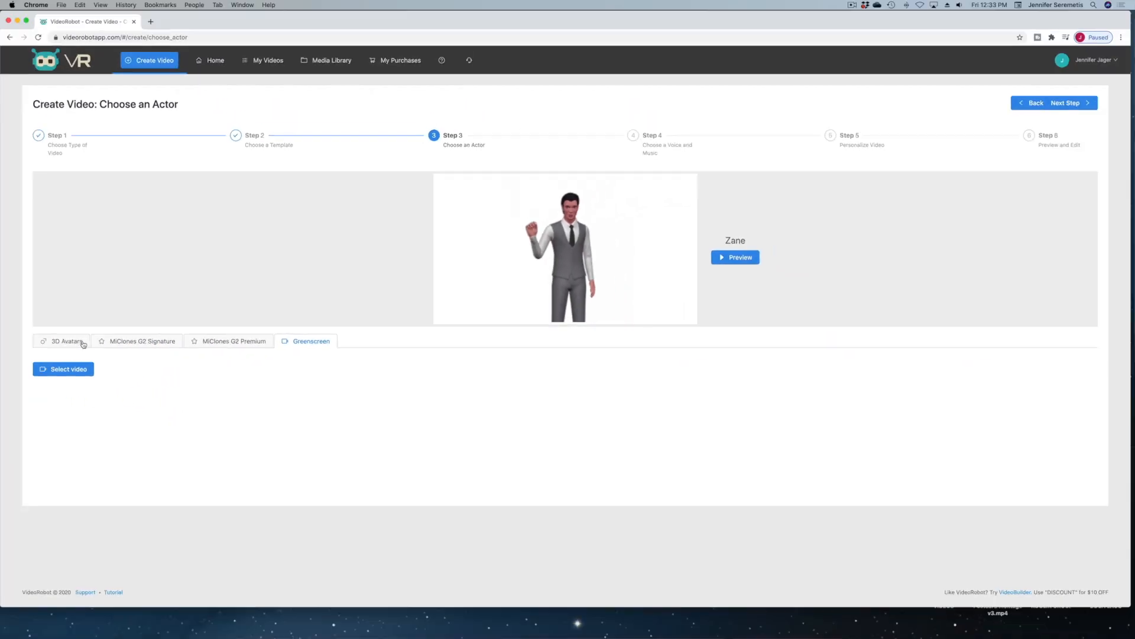
Step: Return to the 3D avatars and continue to voice and music with Zane kept as the actor
left_click(83, 343)
scroll(349, 436, "down", 5)
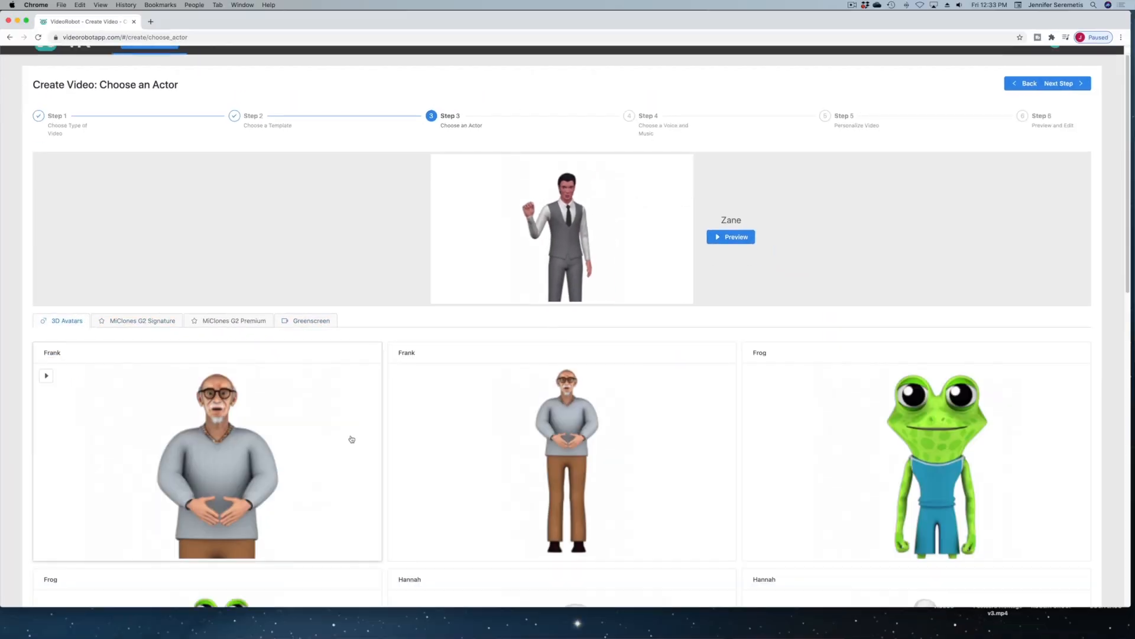
scroll(522, 297, "up", 5)
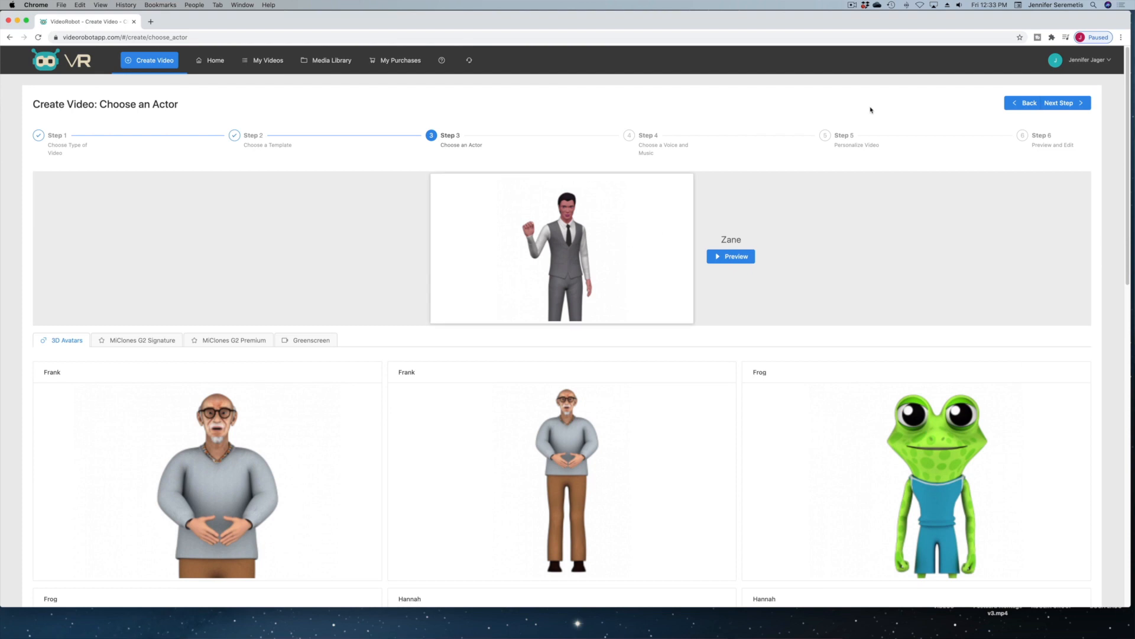
left_click(1062, 108)
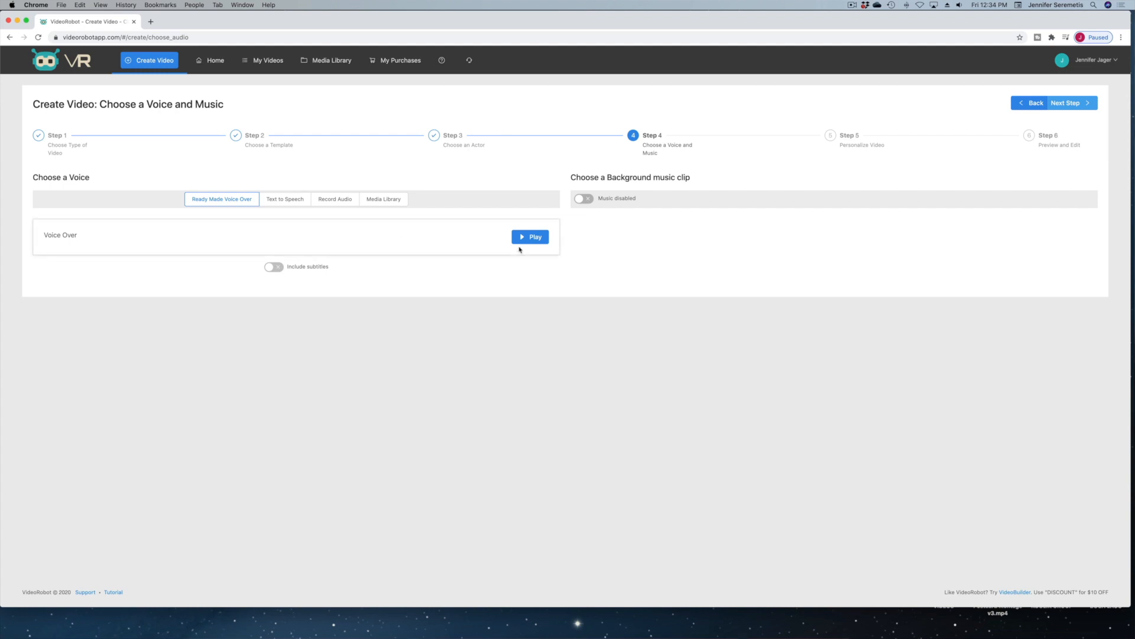
Step: Listen to the ready-made voice over and close the audio preview
left_click(544, 241)
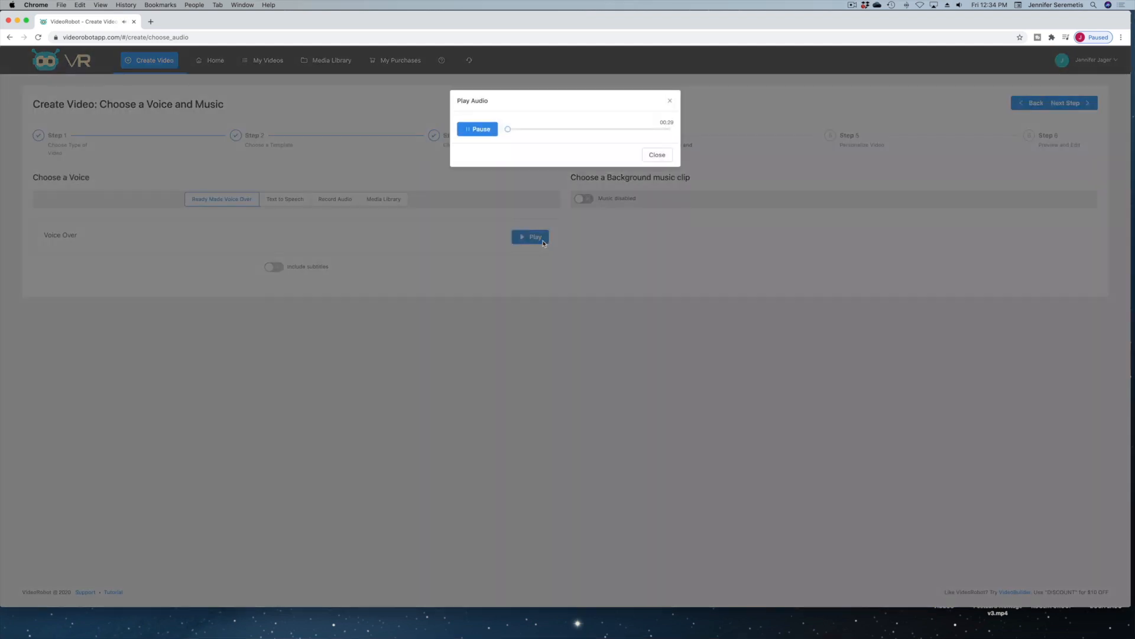
left_click(658, 155)
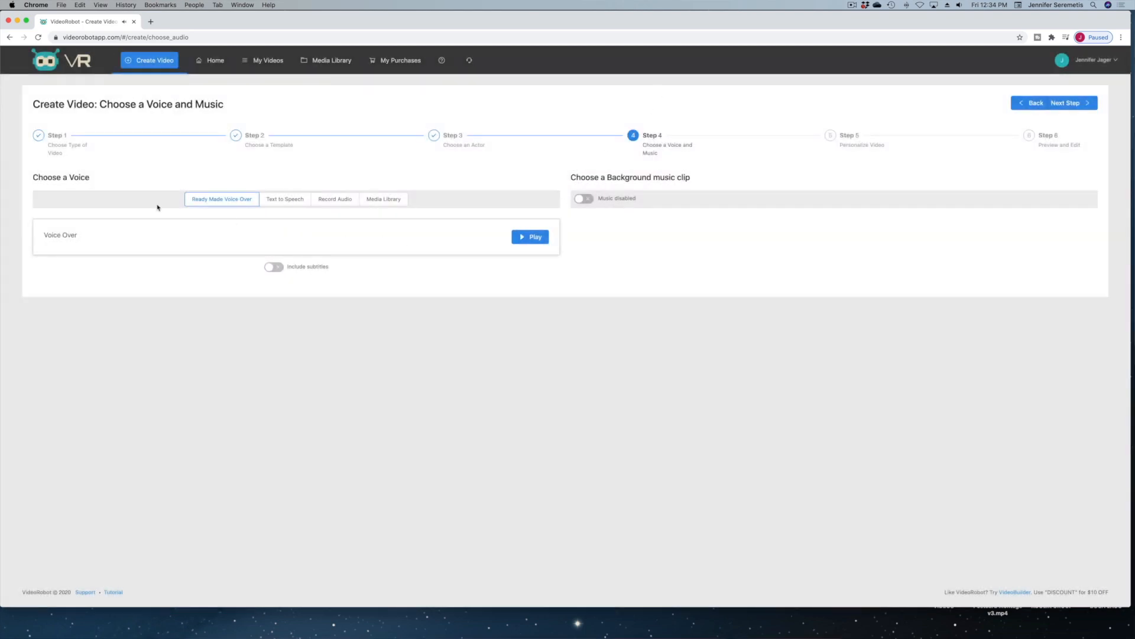
Step: Switch the voice source to Text to Speech and replace "We're" before "proud" in the script with "Plum Travel is"
left_click(280, 202)
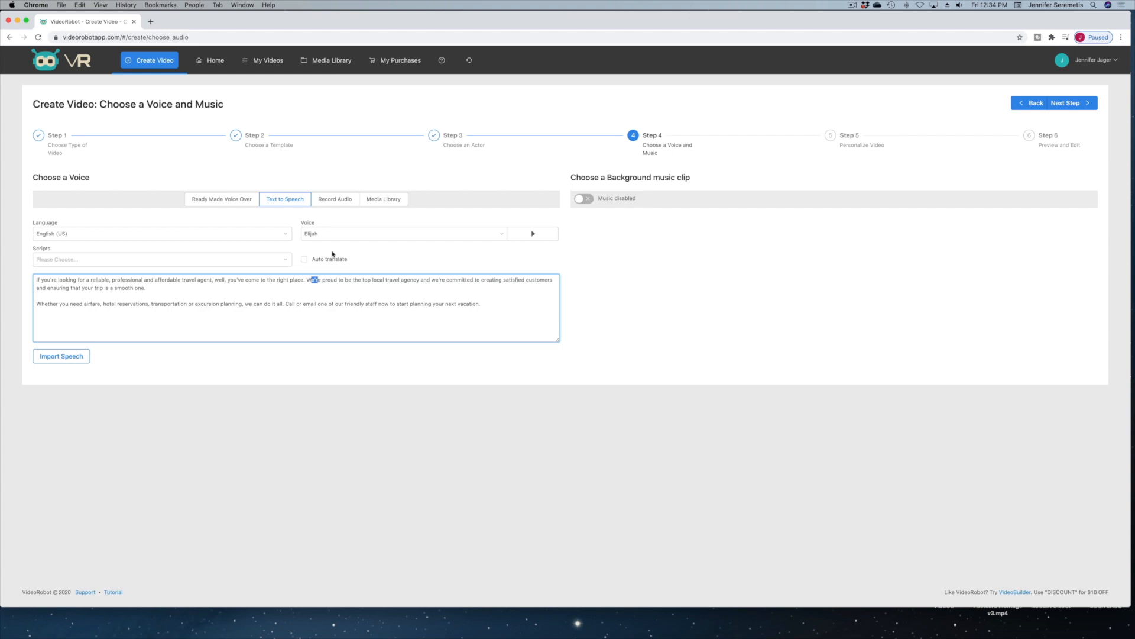
key("BackSpace")
type("um Trav")
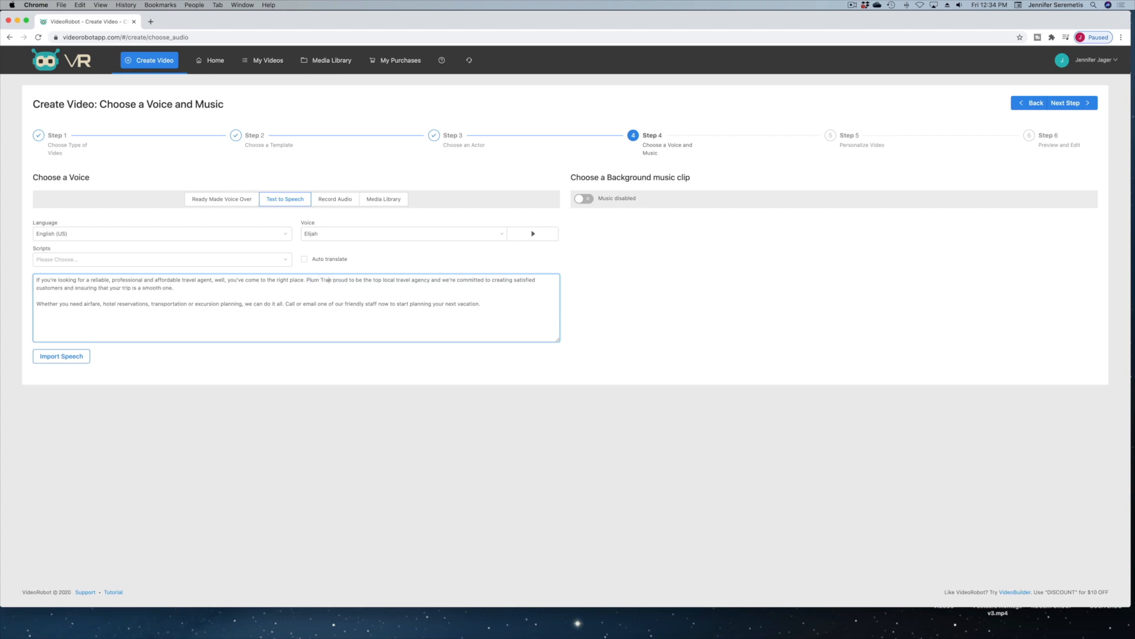
type("el")
key("Delete")
type("is")
Step: Check the list of available English (US) text-to-speech voices
left_click(405, 235)
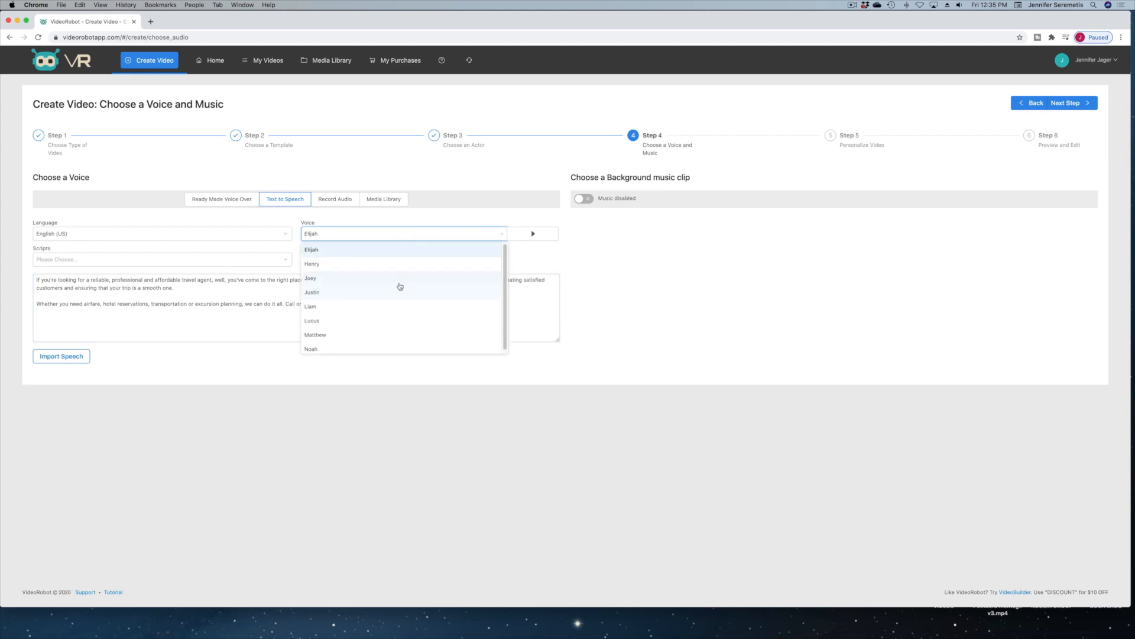
left_click(401, 236)
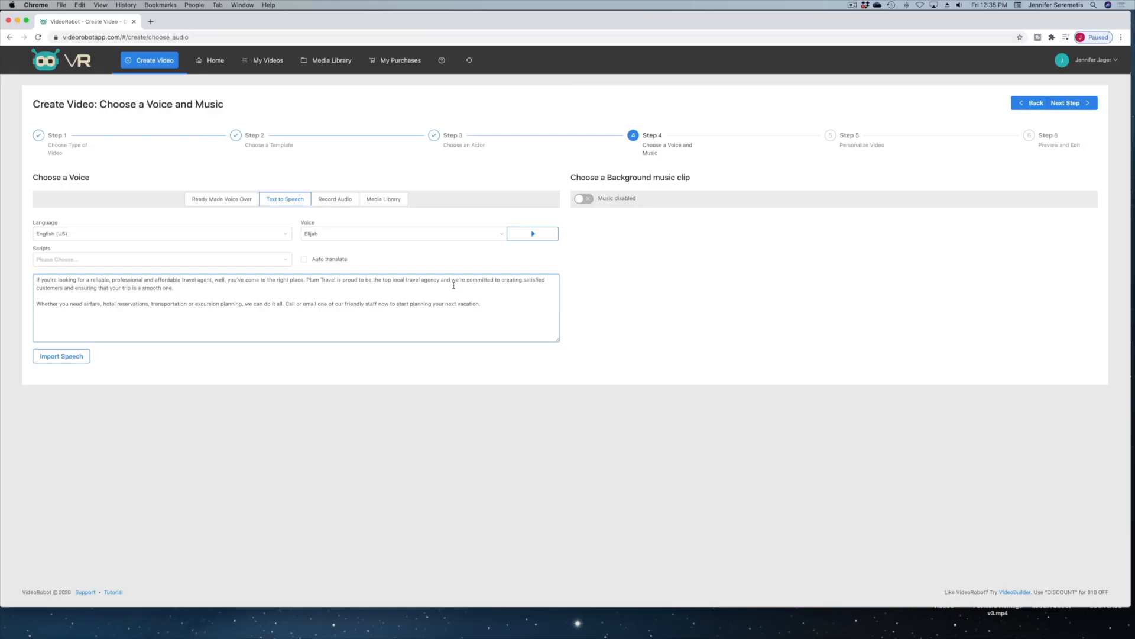
left_click(402, 234)
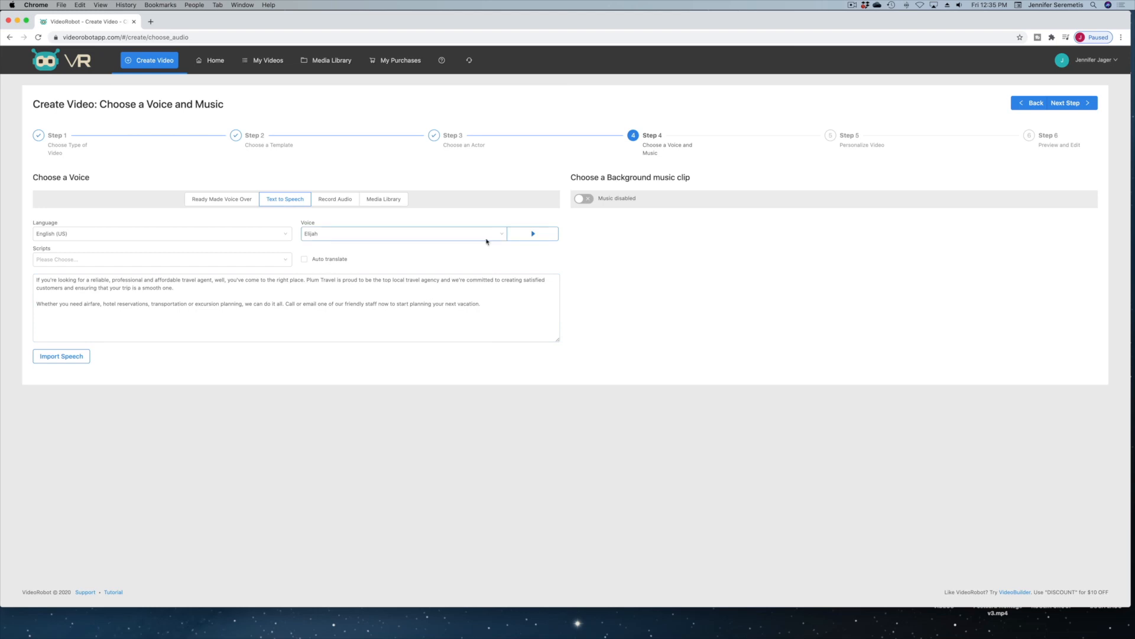
Step: Import the script as speech with the Liam voice and continue to personalizing the video
left_click(334, 310)
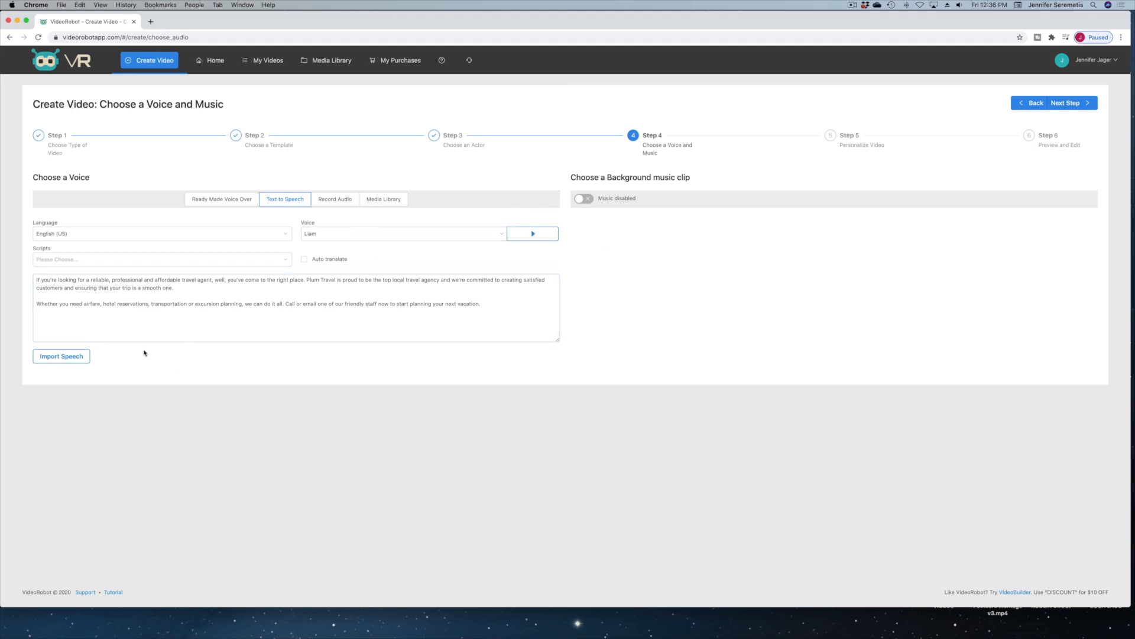
left_click(75, 357)
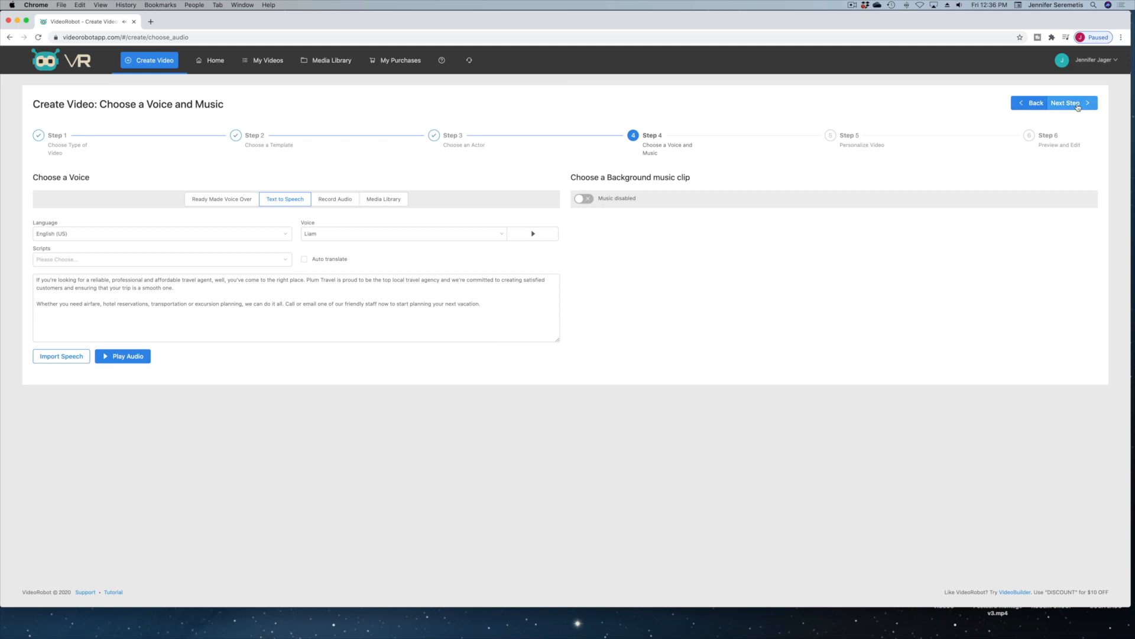
left_click(1077, 107)
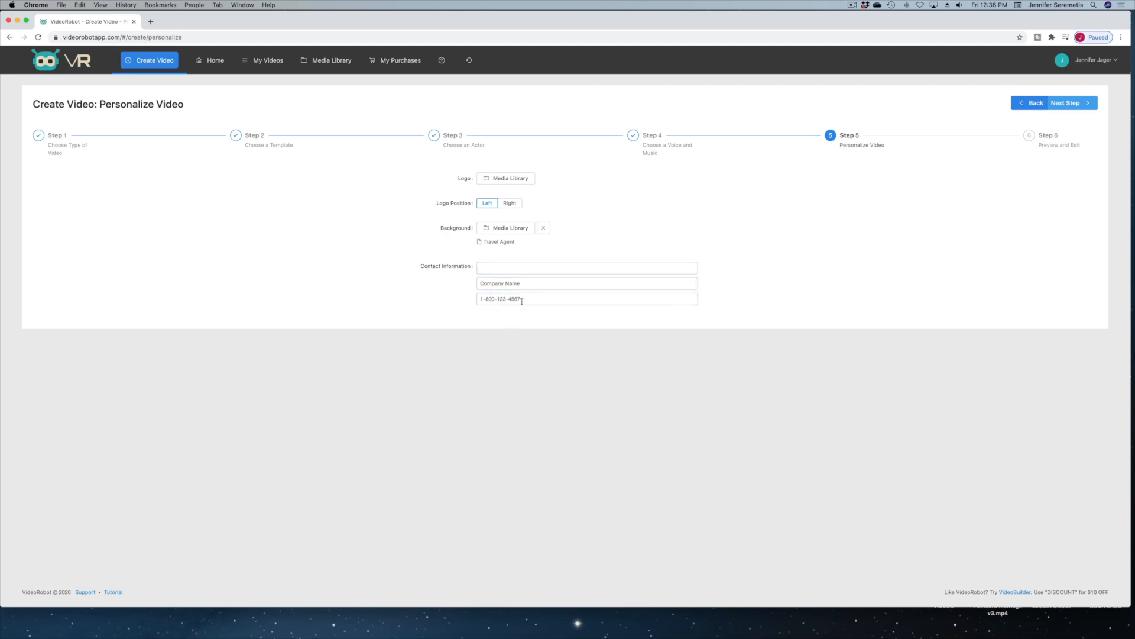
Step: Set the logo to the icon_color copy image from the uploaded media
left_click(509, 180)
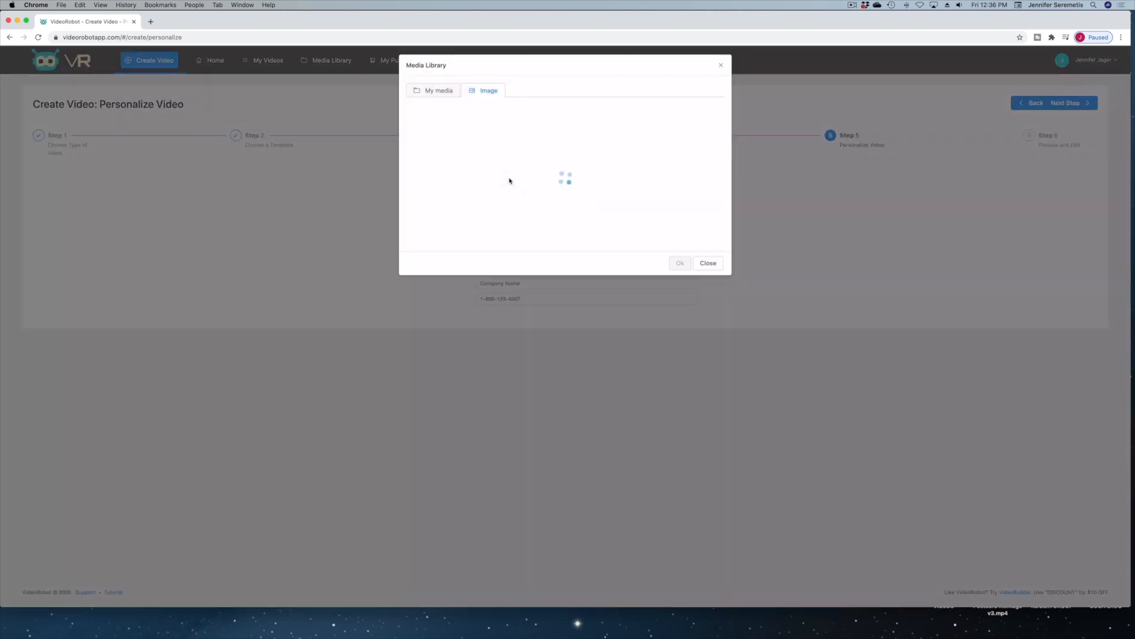
left_click(440, 95)
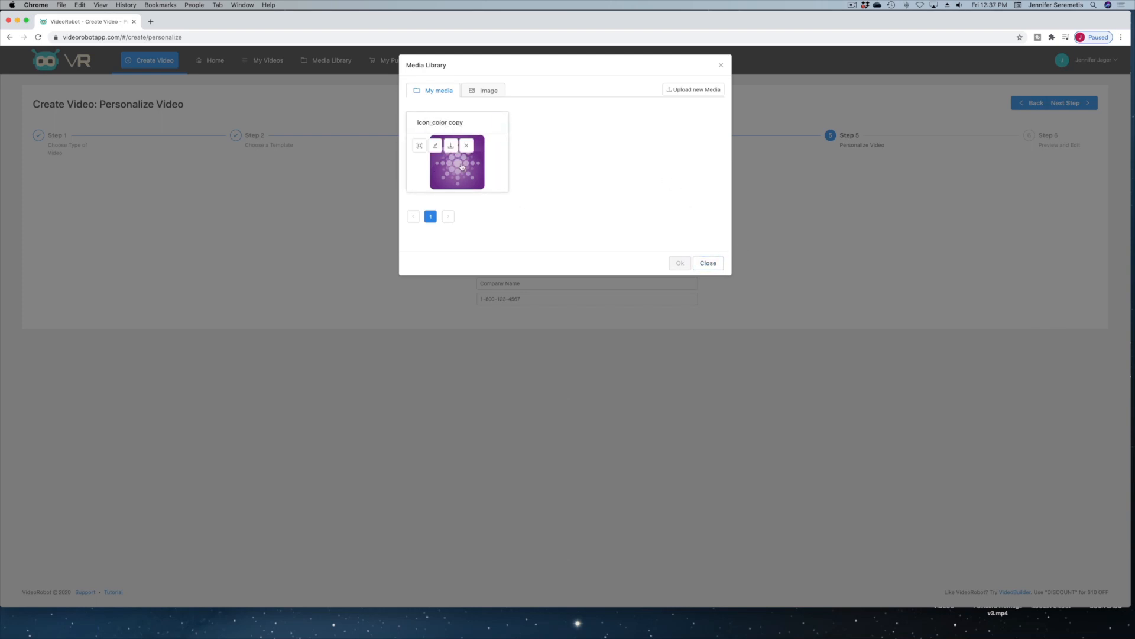
left_click(462, 166)
left_click(679, 264)
Step: Enter Plum Travel as the company name, replace the contact phone number and continue to preview and edit
left_click(506, 280)
left_click_drag(523, 301, 426, 298)
type("Plum Travel")
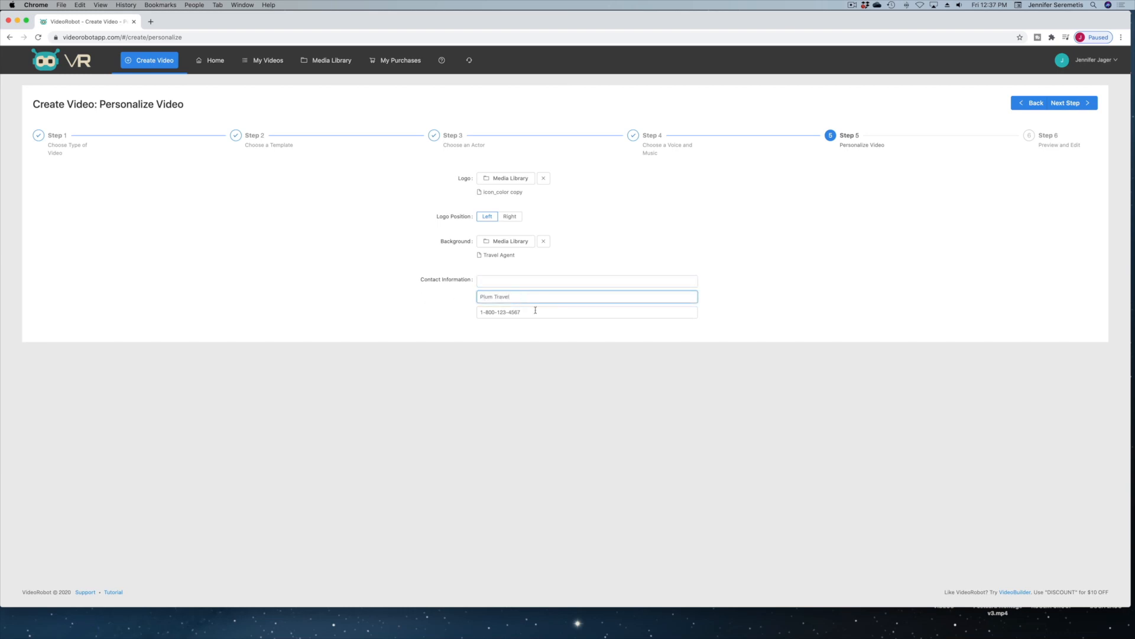
left_click_drag(521, 312, 497, 311)
key("super+a")
type("555-5555")
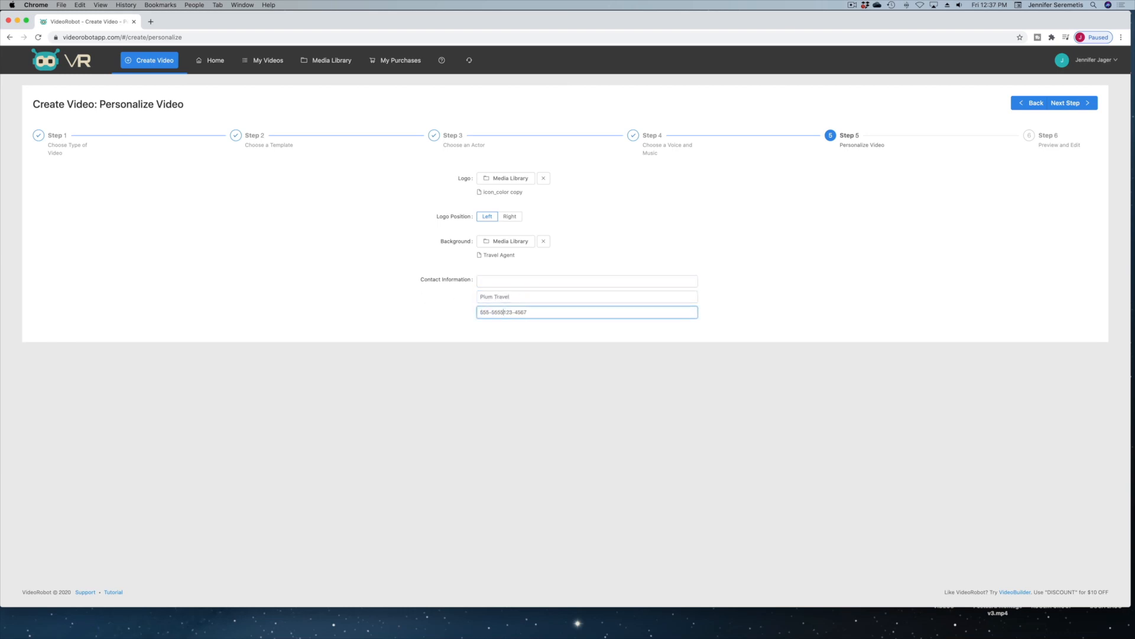
type("-")
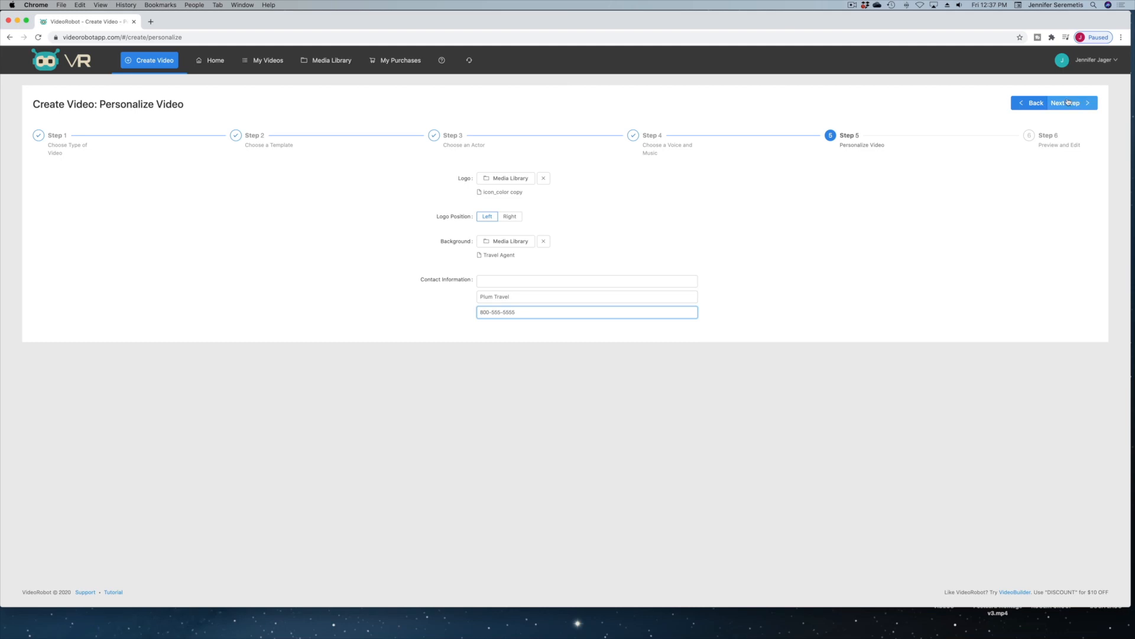
left_click(1065, 102)
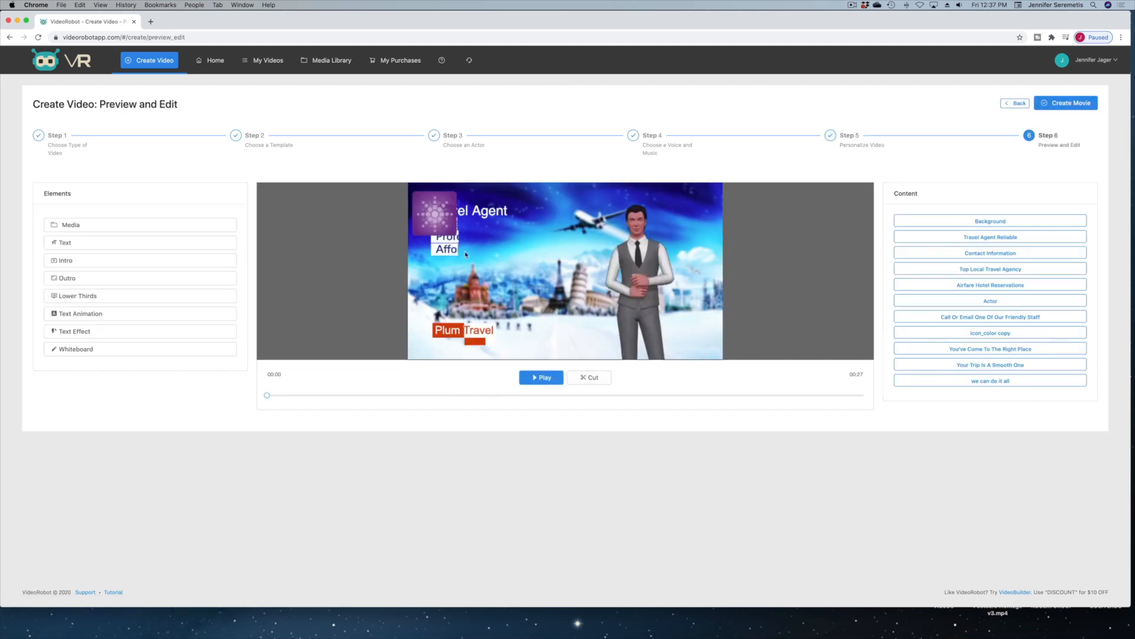
Step: Preview the opening seconds of the video and check the time spans of the Background, Travel Agent Reliable, Contact Information and Top Local Travel Agency elements
left_click(539, 381)
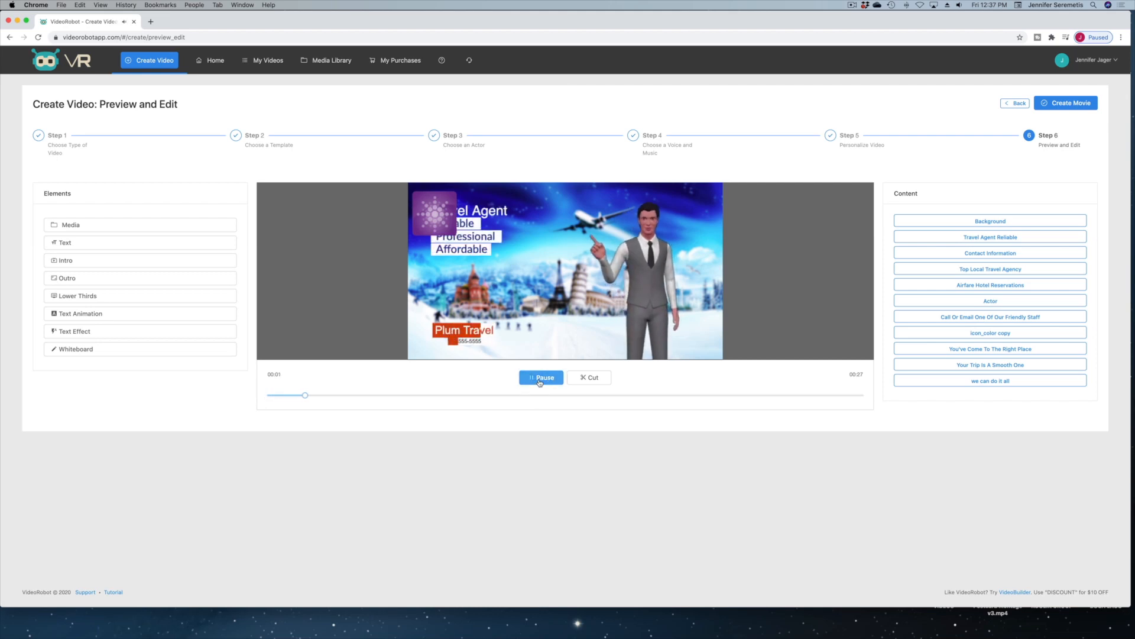
left_click(545, 382)
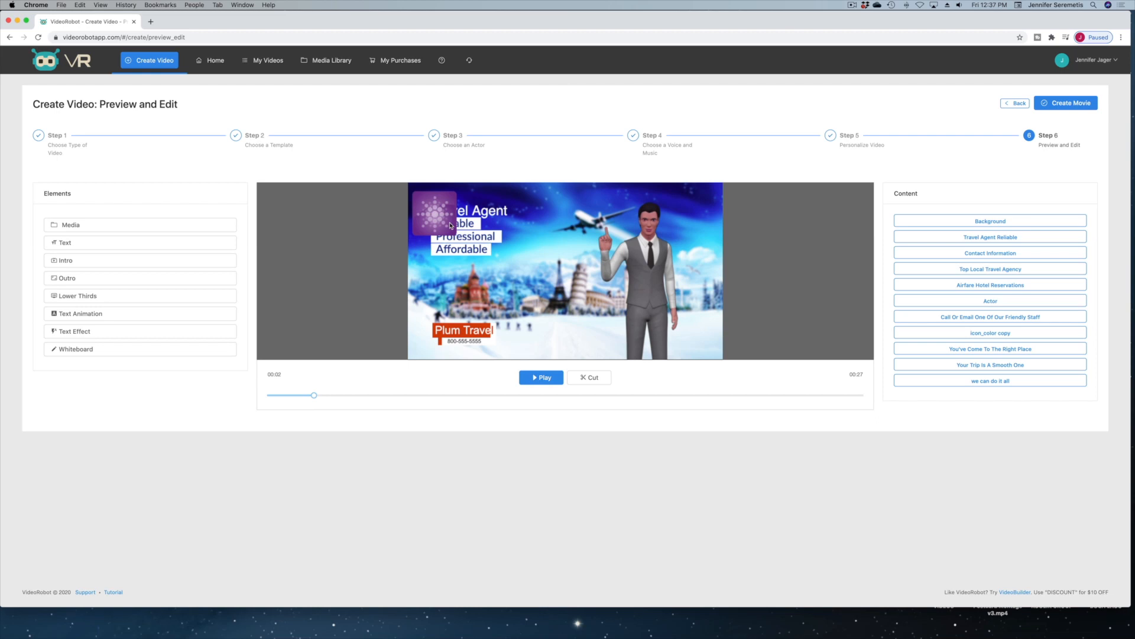
left_click(991, 222)
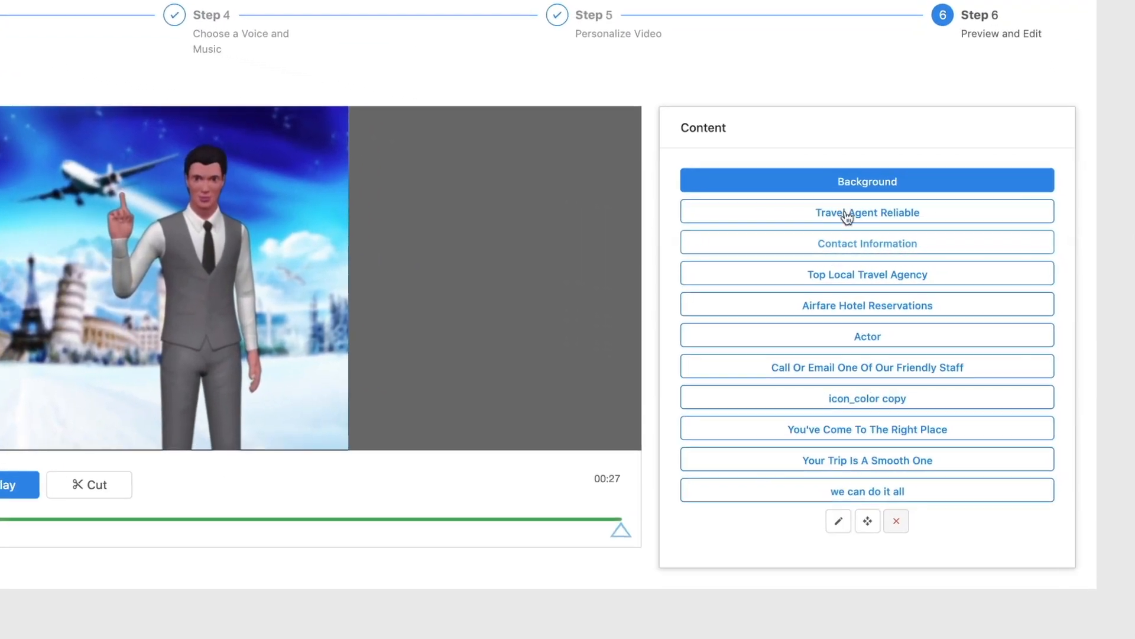
left_click(846, 217)
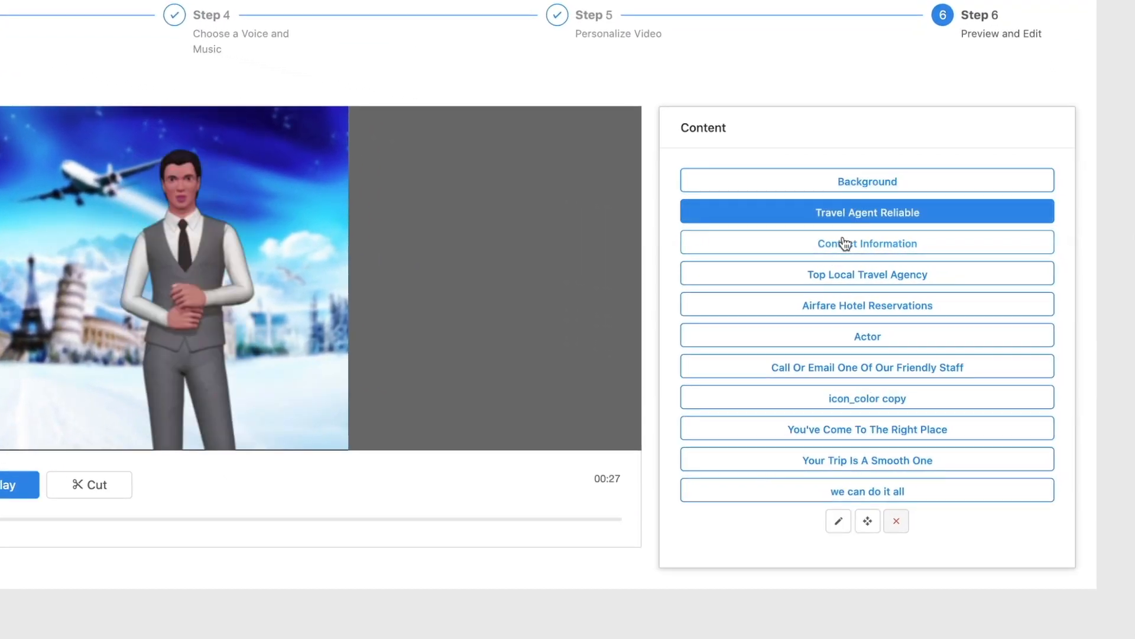
left_click(844, 249)
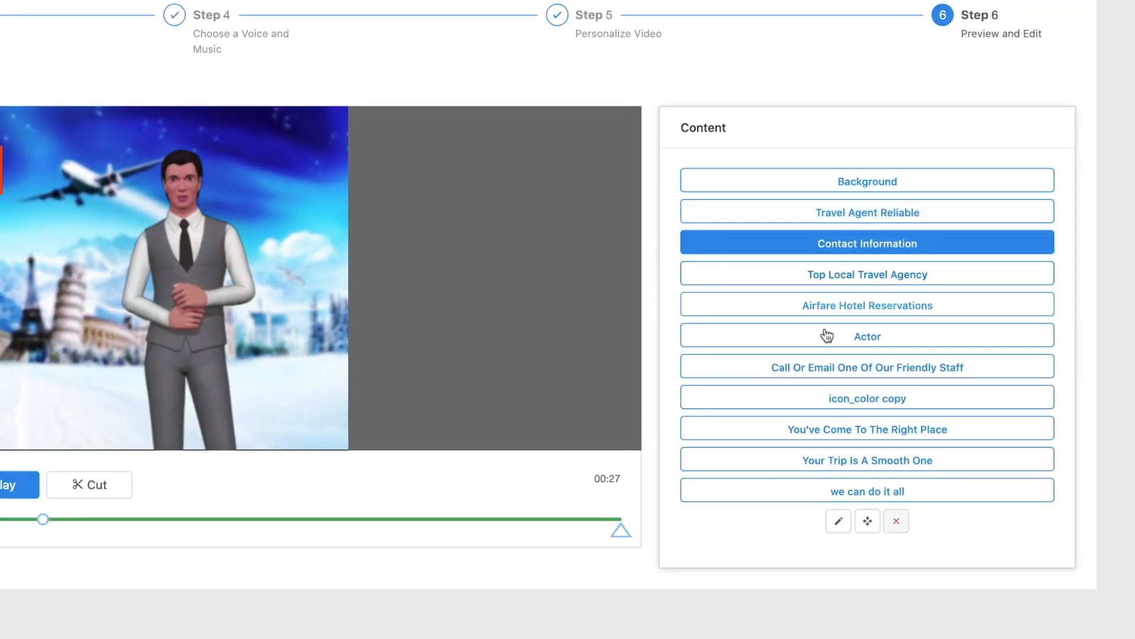
left_click(839, 278)
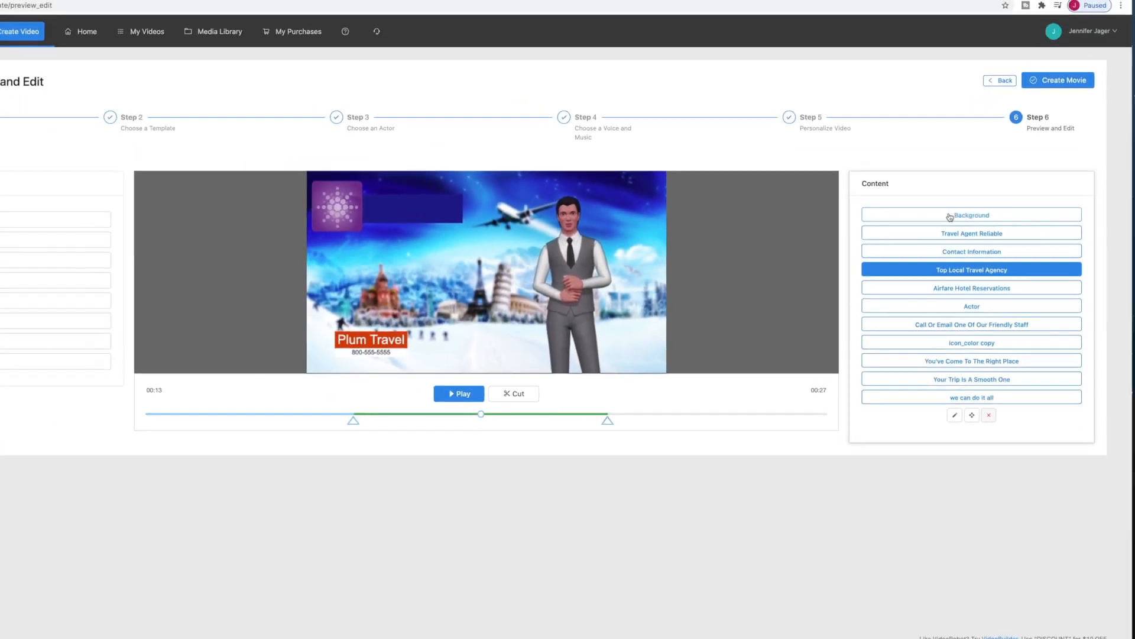
Step: Examine the image, video, own-media and upload options for replacing the Background, and close the media library
left_click(885, 204)
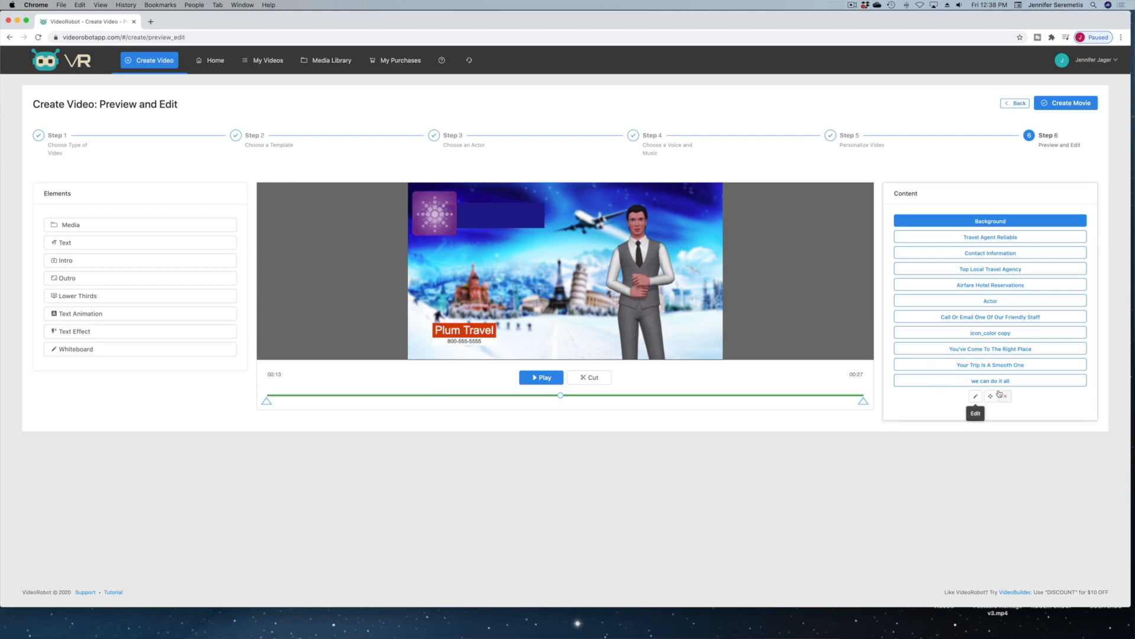
left_click(975, 397)
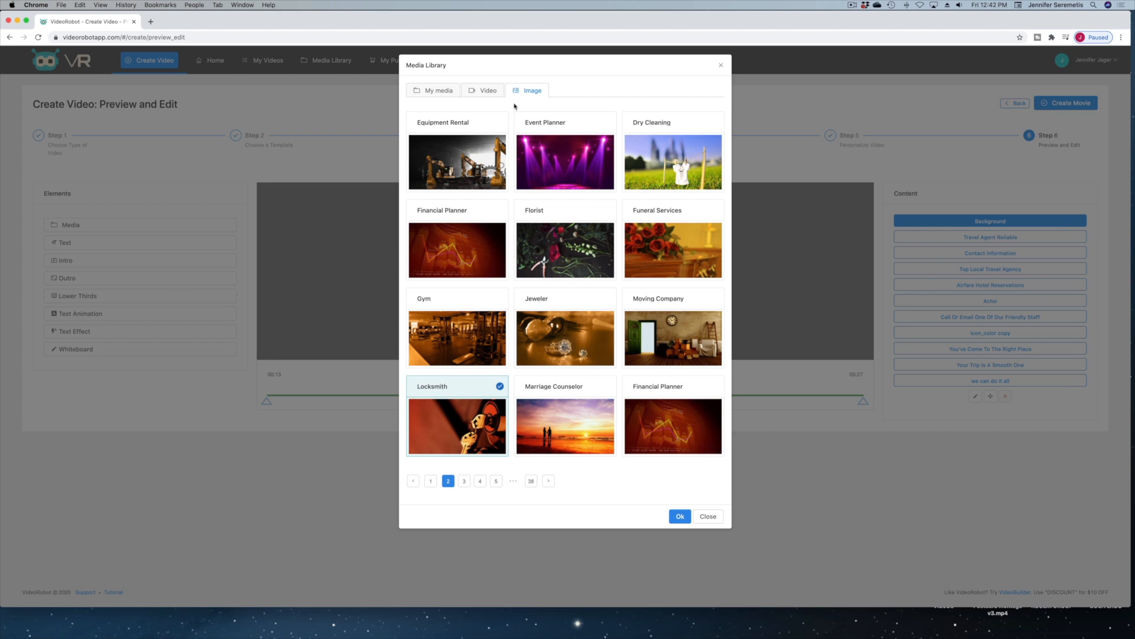
left_click(479, 93)
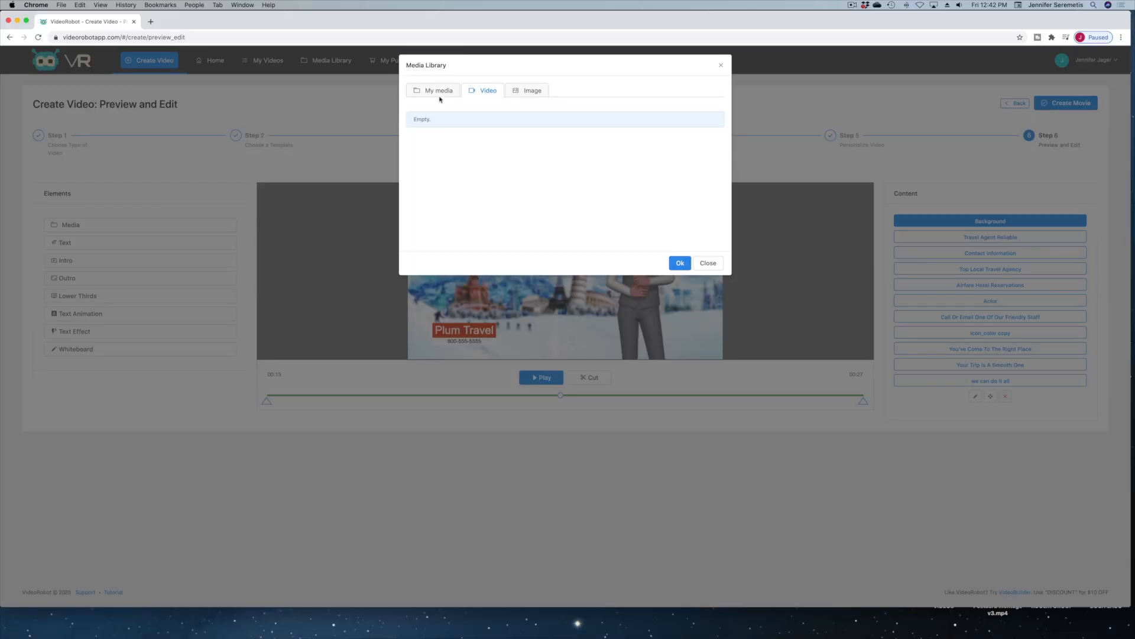
left_click(438, 93)
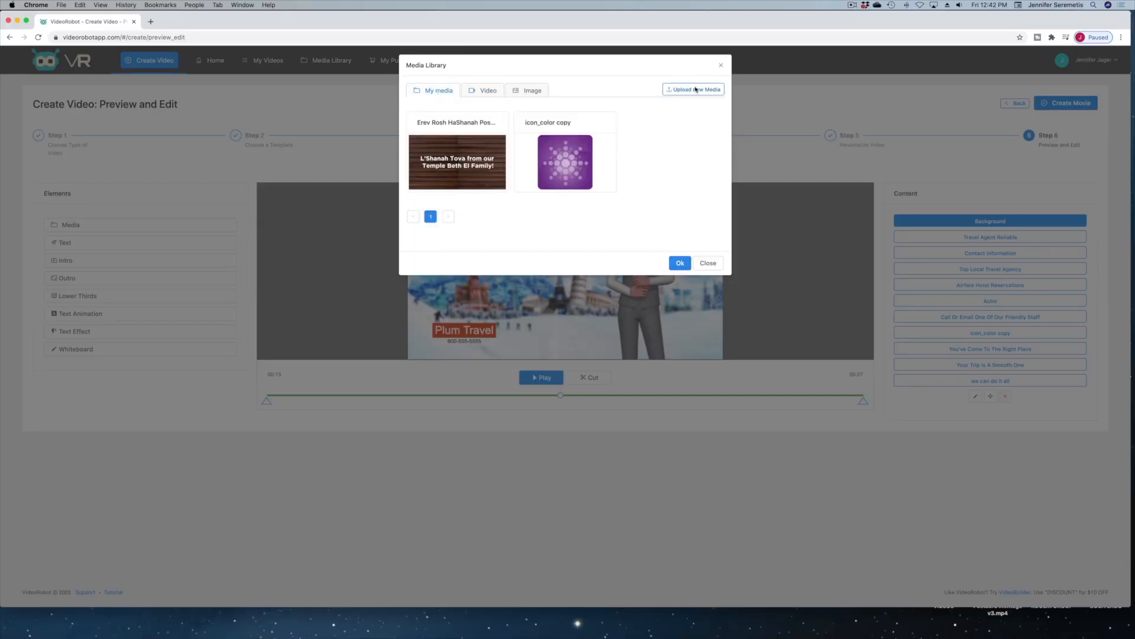
left_click(695, 89)
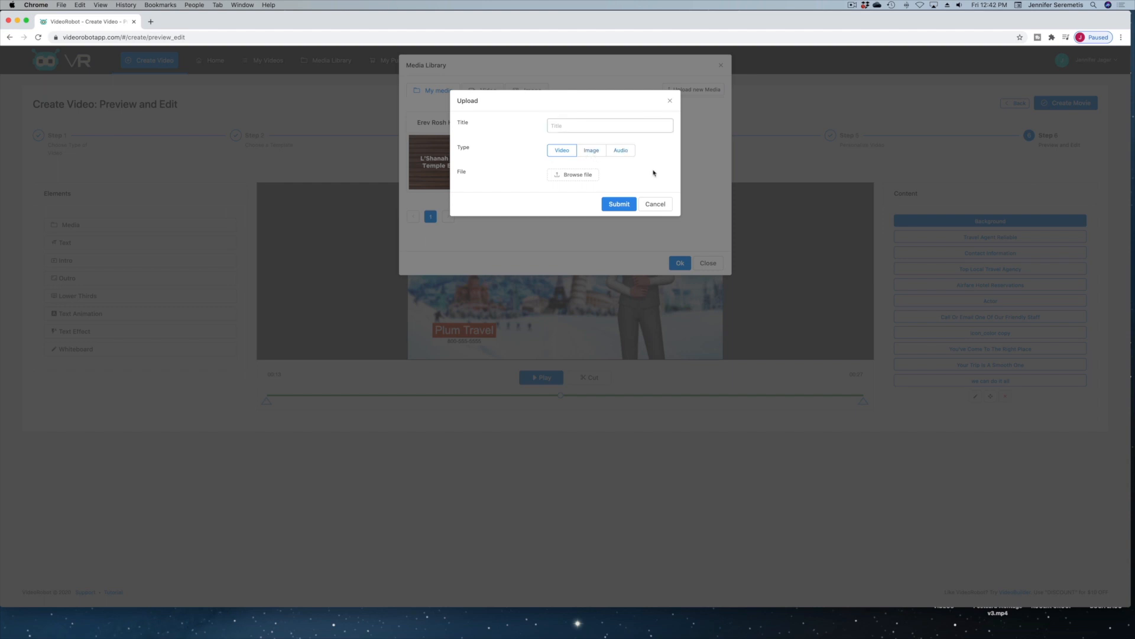
left_click(655, 203)
left_click(680, 263)
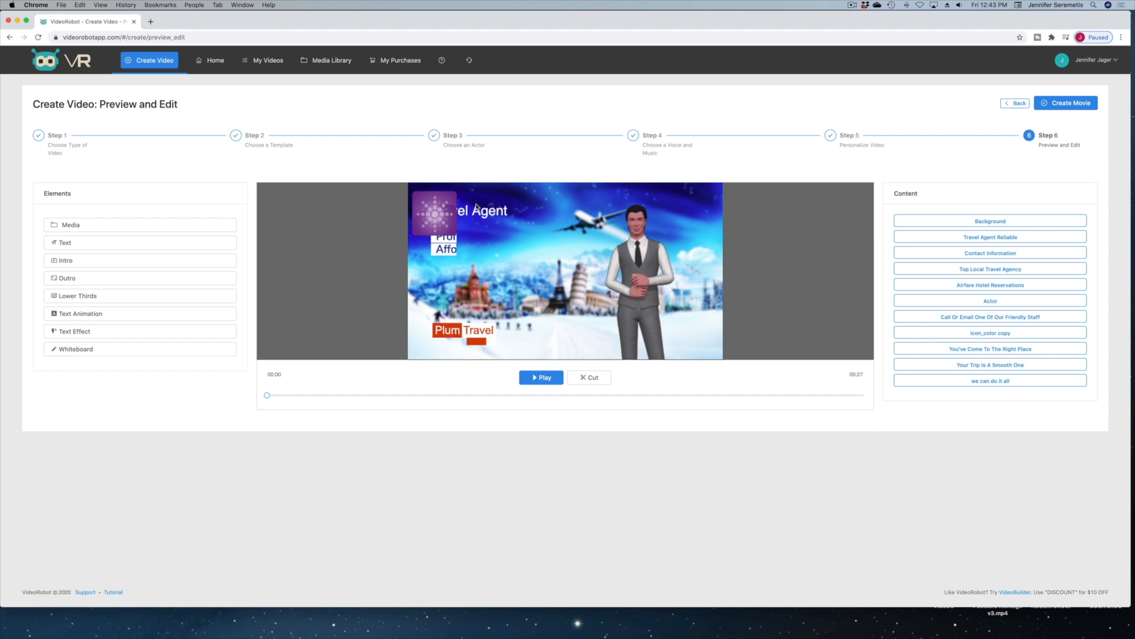
Step: Trim the Travel Agent Reliable text so it starts slightly later and ends at about 00:05
left_click(979, 237)
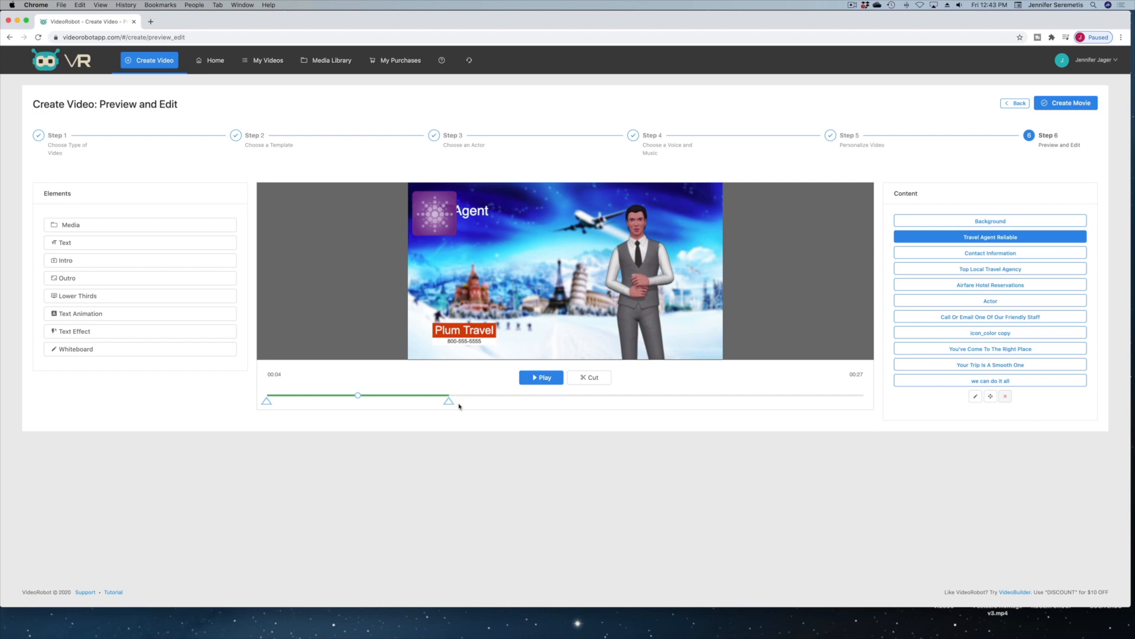
left_click_drag(449, 400, 386, 400)
left_click_drag(266, 400, 302, 406)
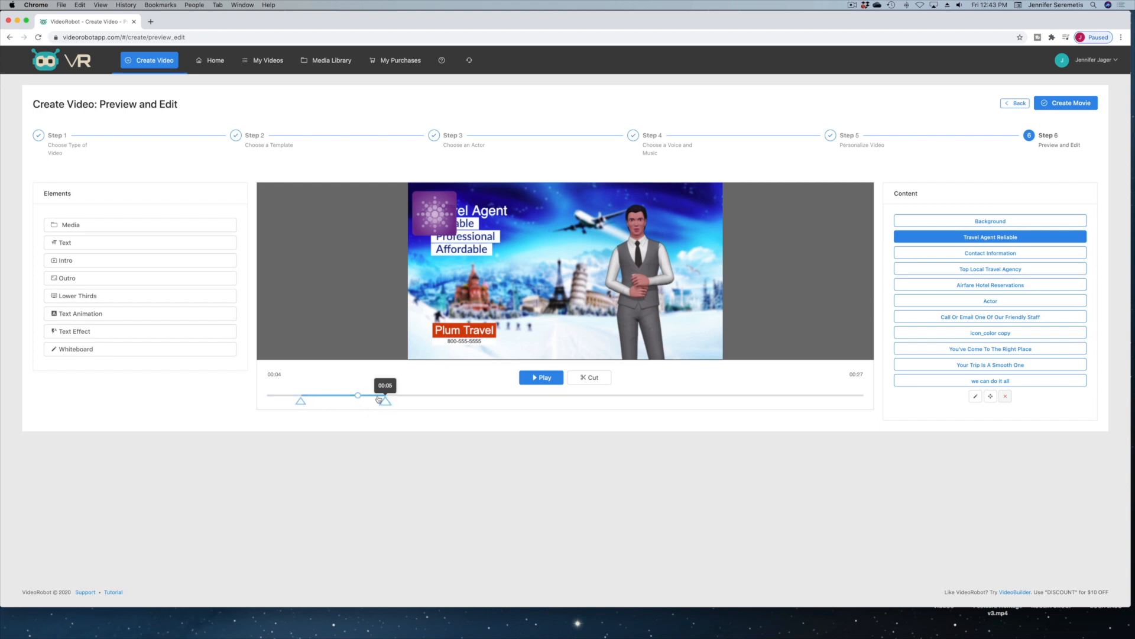
Step: Set the playhead to 00:03 and move the Travel Agent Reliable text block diagonally down, clear of the logo
mouse_move(358, 395)
left_mouse_down()
mouse_move(323, 395)
mouse_move(377, 398)
mouse_move(308, 397)
mouse_move(345, 395)
left_mouse_up()
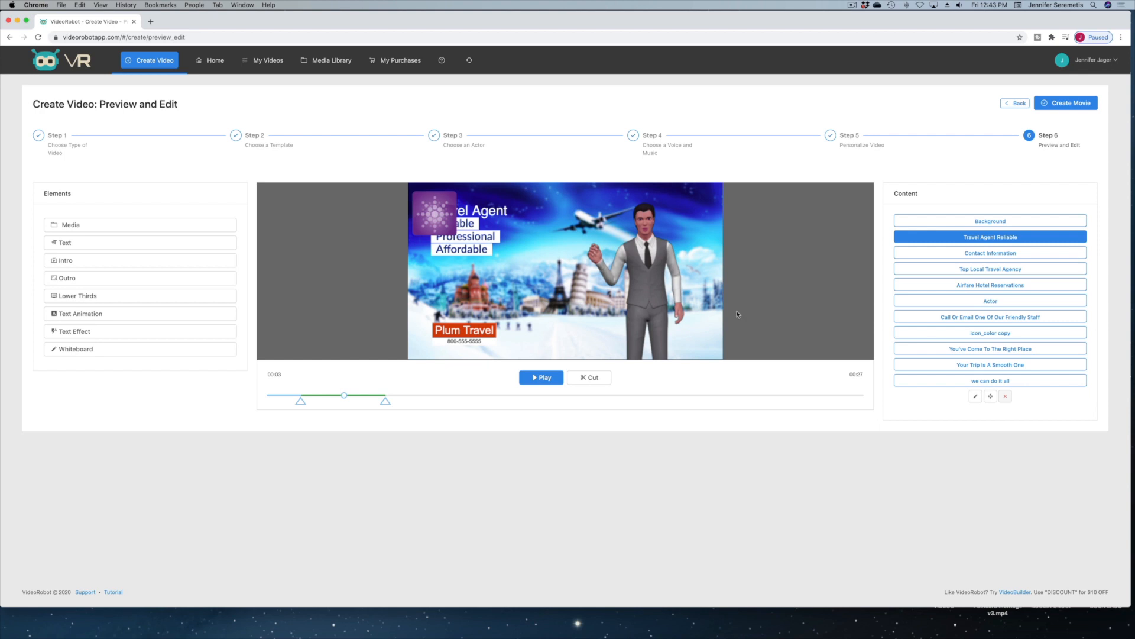
left_click(992, 399)
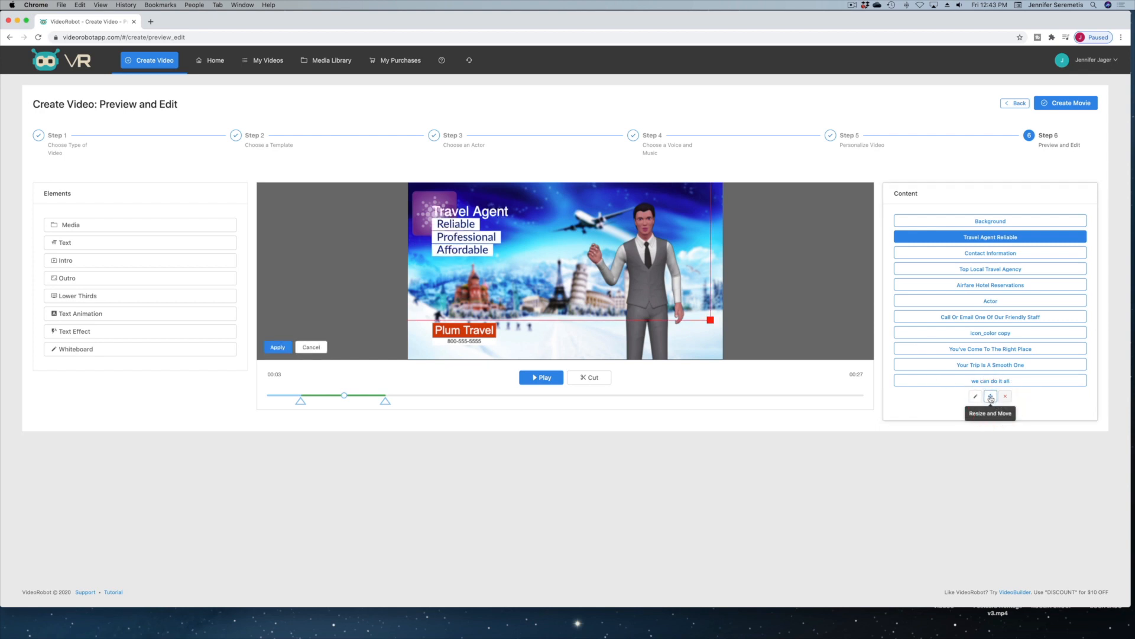
left_click_drag(454, 243, 510, 271)
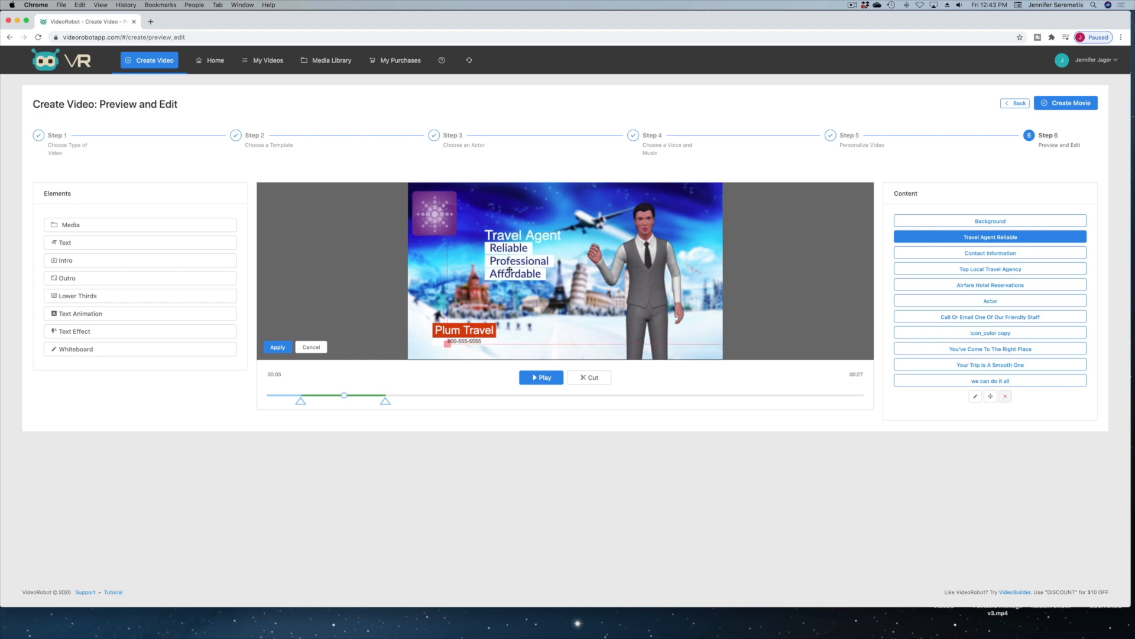
Step: Pick a new color for Text color 2 in the Travel Agent Reliable animation properties
left_click(975, 397)
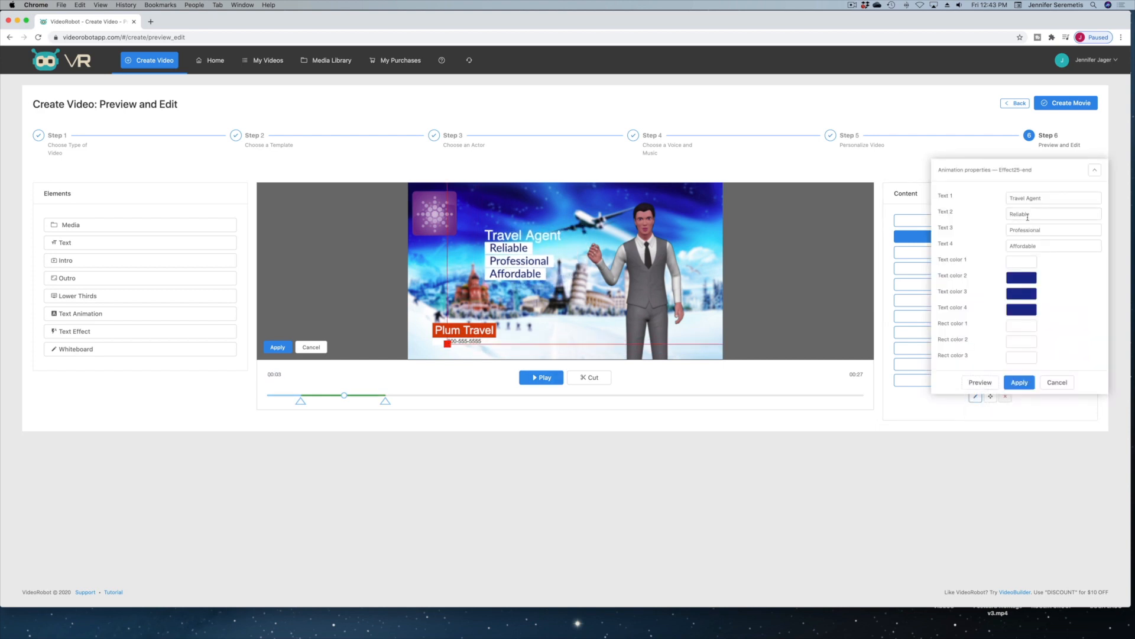
left_click(1018, 279)
left_click_drag(1072, 365, 1072, 365)
left_click(1053, 305)
left_click_drag(1072, 319, 1077, 307)
left_click_drag(1068, 365, 1049, 365)
left_click(1074, 318)
left_click(1070, 260)
Step: Pick new colors for Text color 3 and Text color 4 of the Travel Agent Reliable animation
left_click(1029, 294)
left_click(1089, 380)
left_click(1069, 278)
left_click(1022, 309)
left_click(1047, 396)
left_click(1069, 294)
Step: Change Rect color 1 of the Travel Agent Reliable animation and apply the color changes
left_click(1022, 324)
left_click_drag(1085, 346, 1056, 362)
left_click(1051, 321)
left_click(1020, 382)
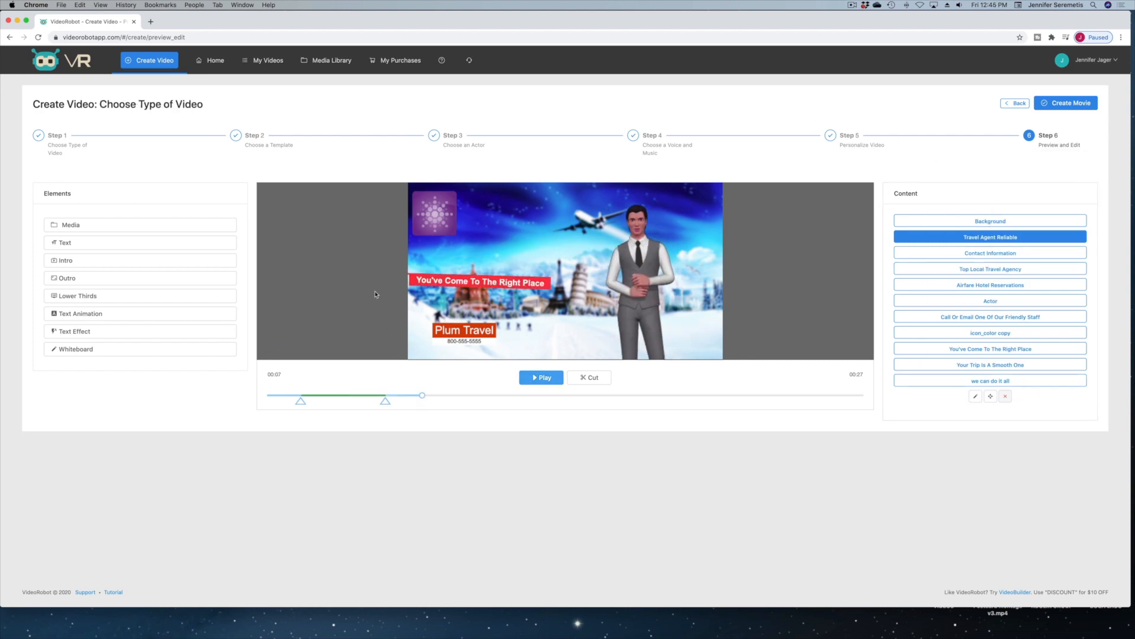
Step: Review the Contact Information animation properties without changing them and play the video preview
left_click(981, 255)
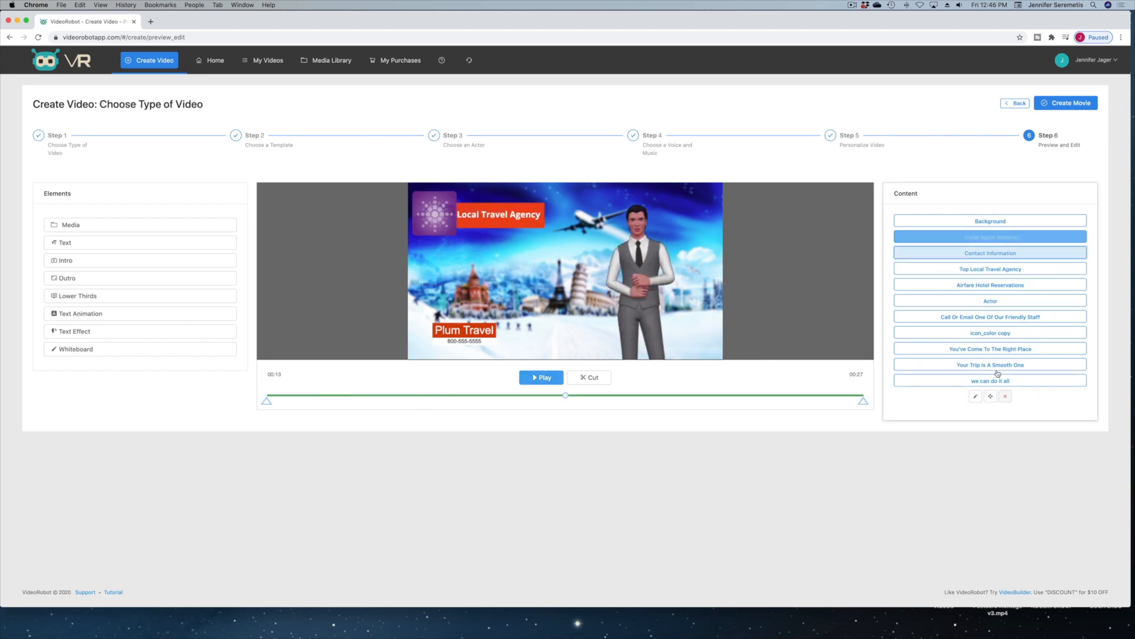
left_click(979, 398)
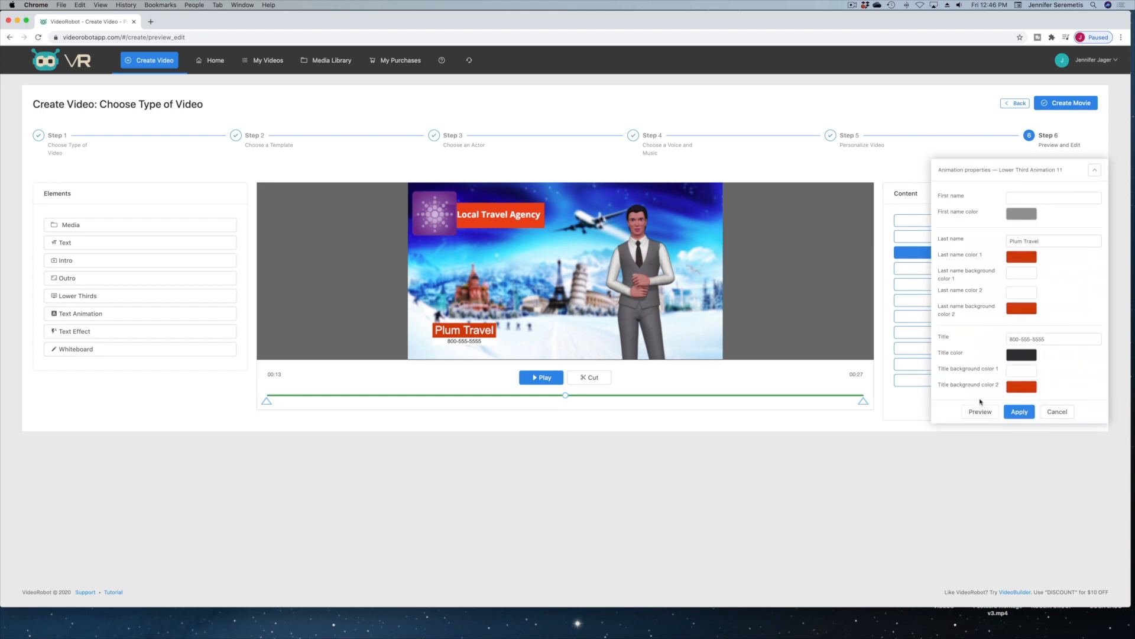
left_click(1051, 411)
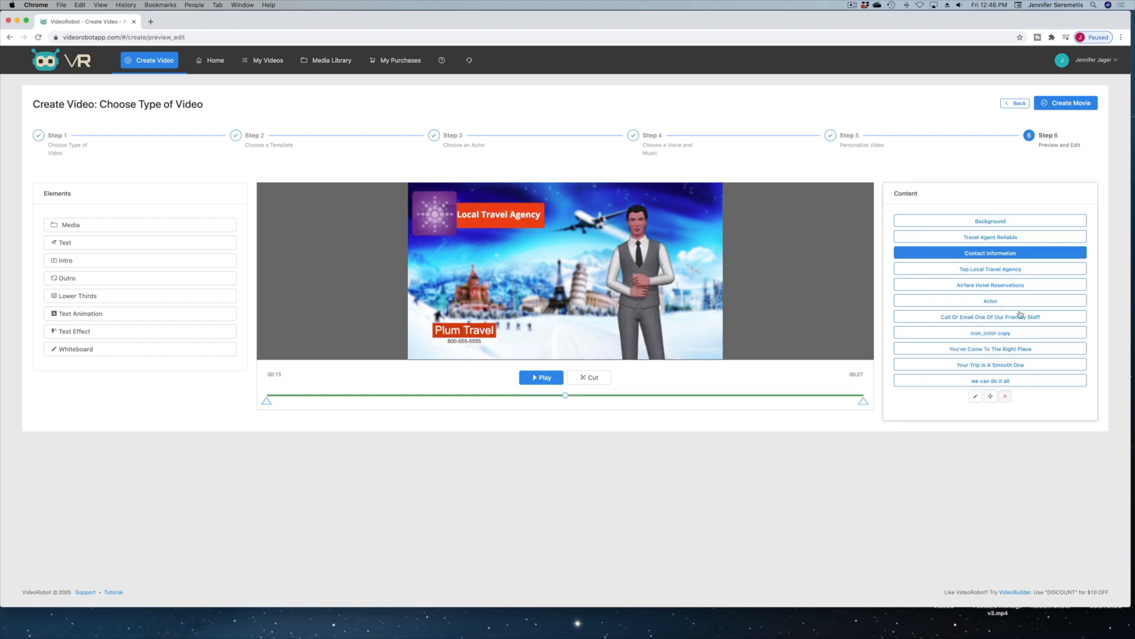
left_click(538, 378)
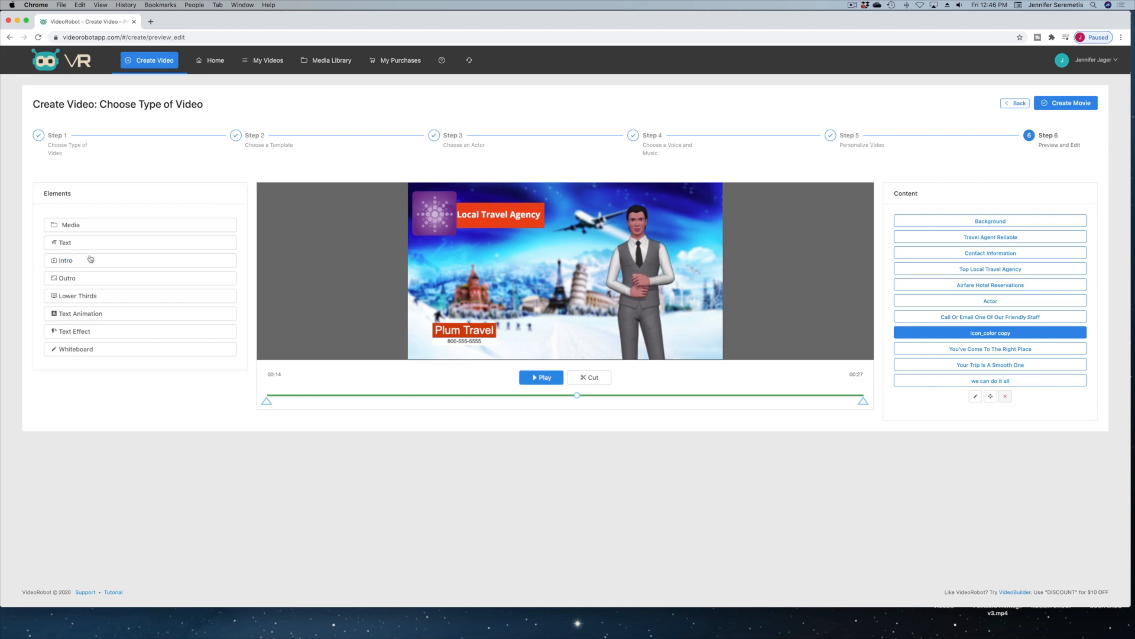
left_click(55, 247)
left_click_drag(480, 173, 497, 205)
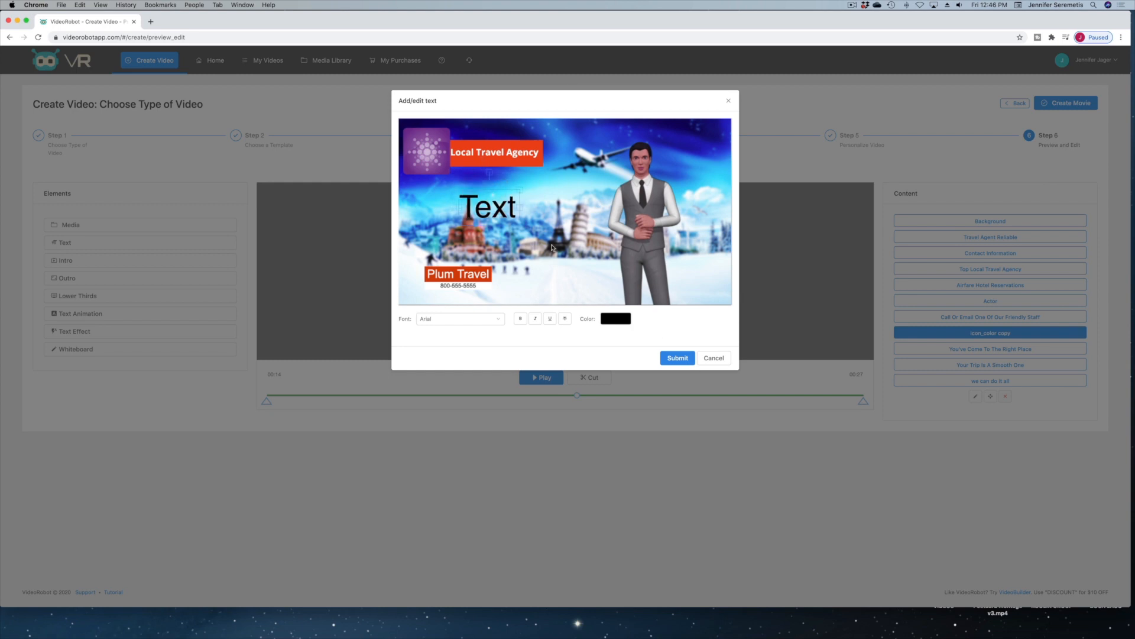
left_click(422, 320)
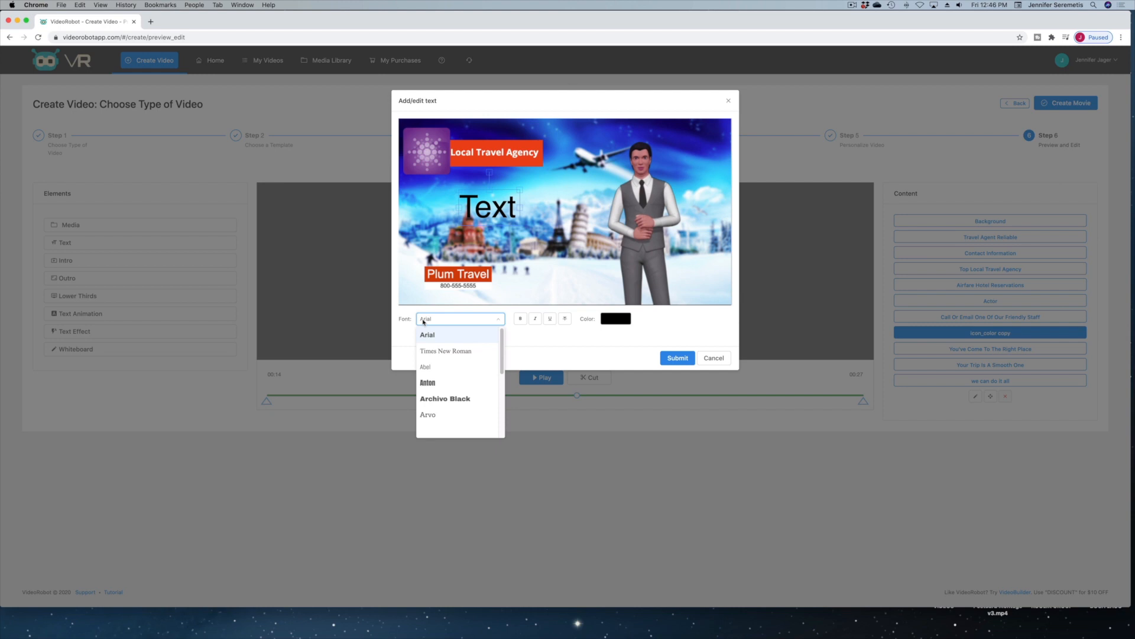
left_click(689, 329)
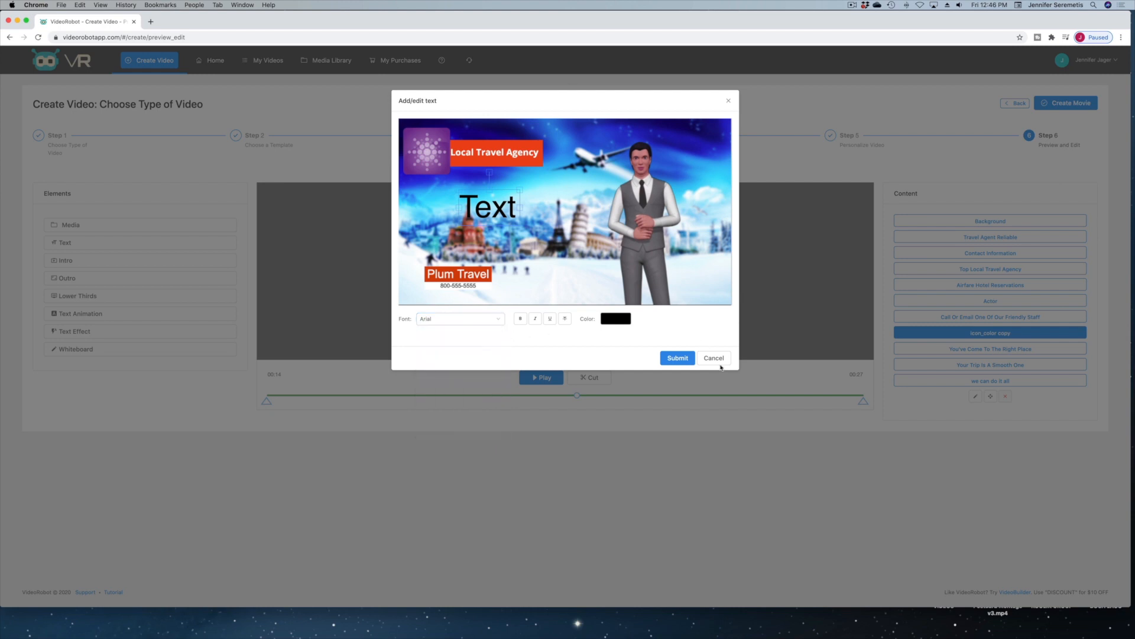
left_click(714, 359)
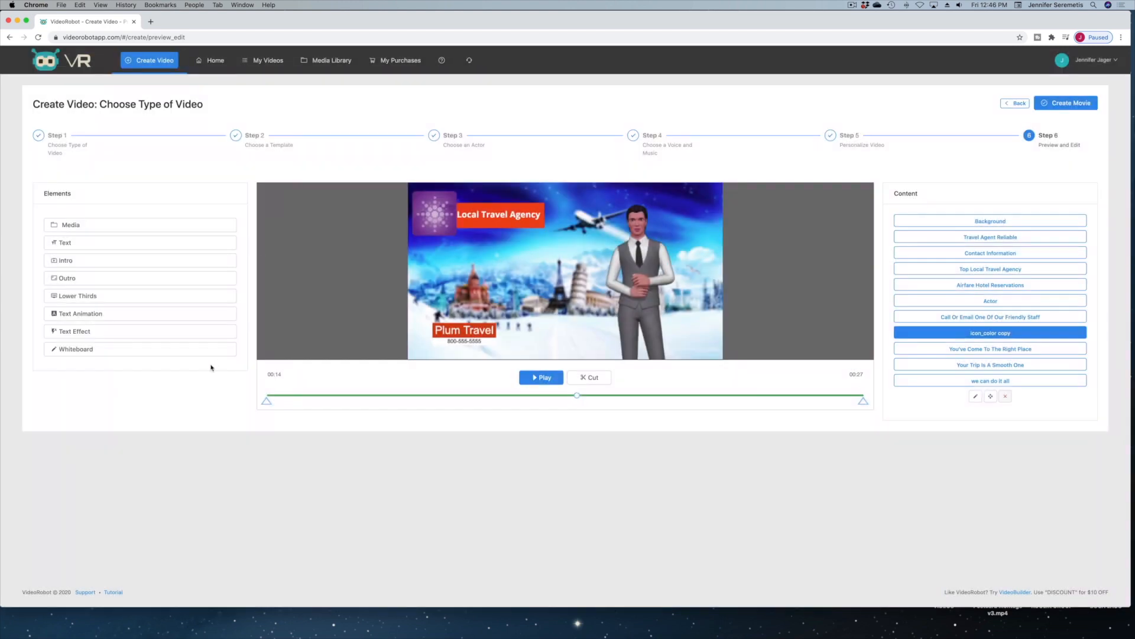
Step: Add the Introduction 6 intro animation to the video and preview it
left_click(76, 261)
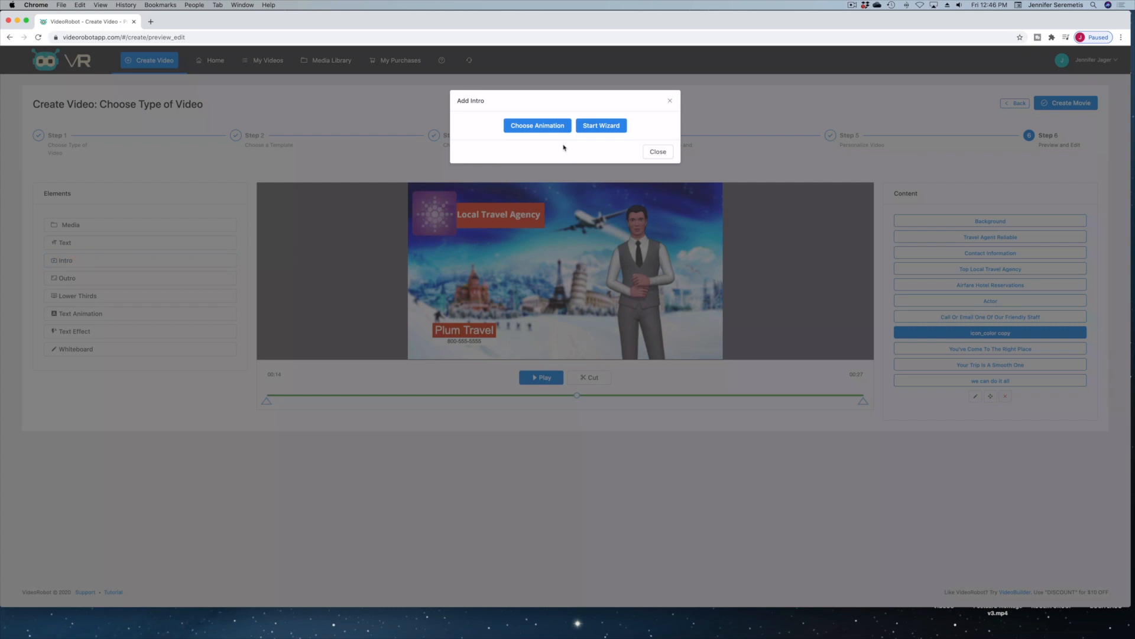
left_click(556, 126)
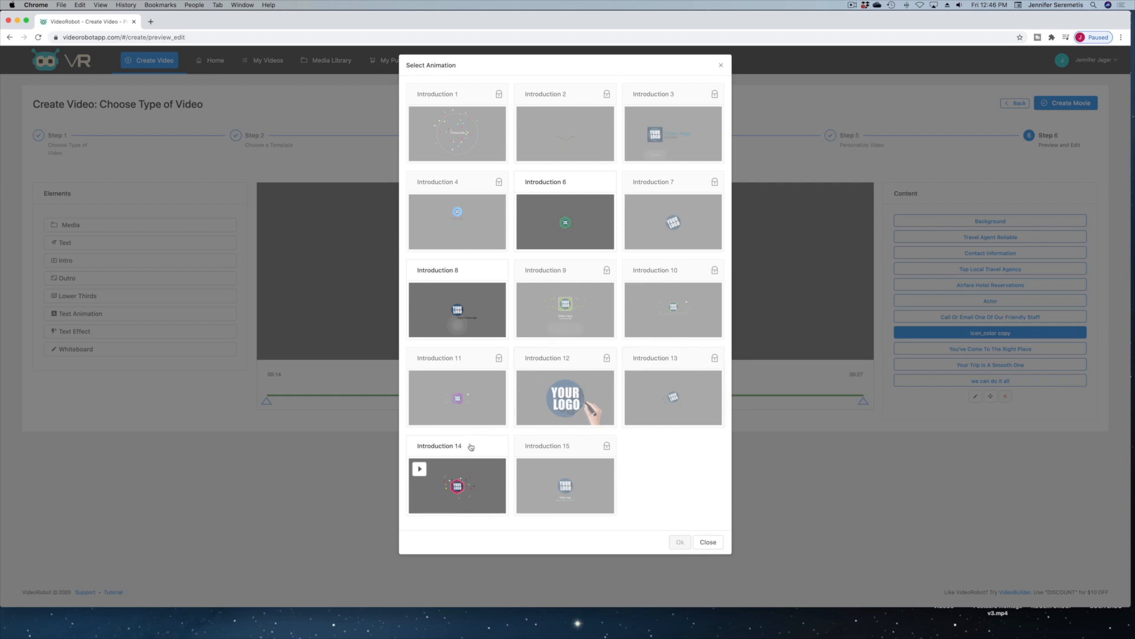
mouse_move(452, 275)
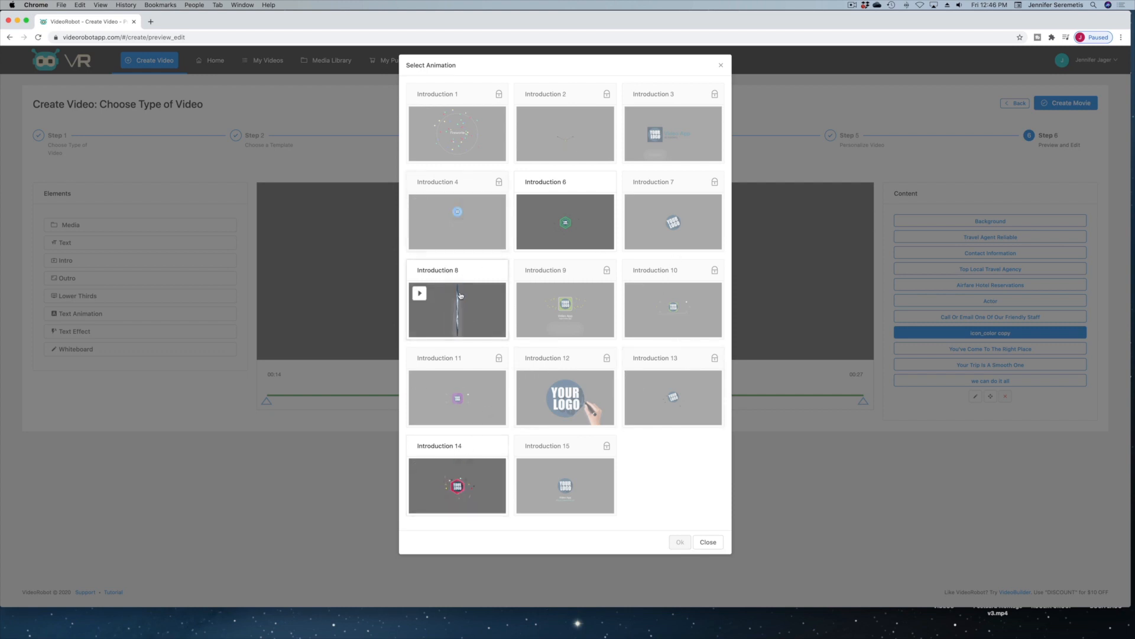
mouse_move(564, 232)
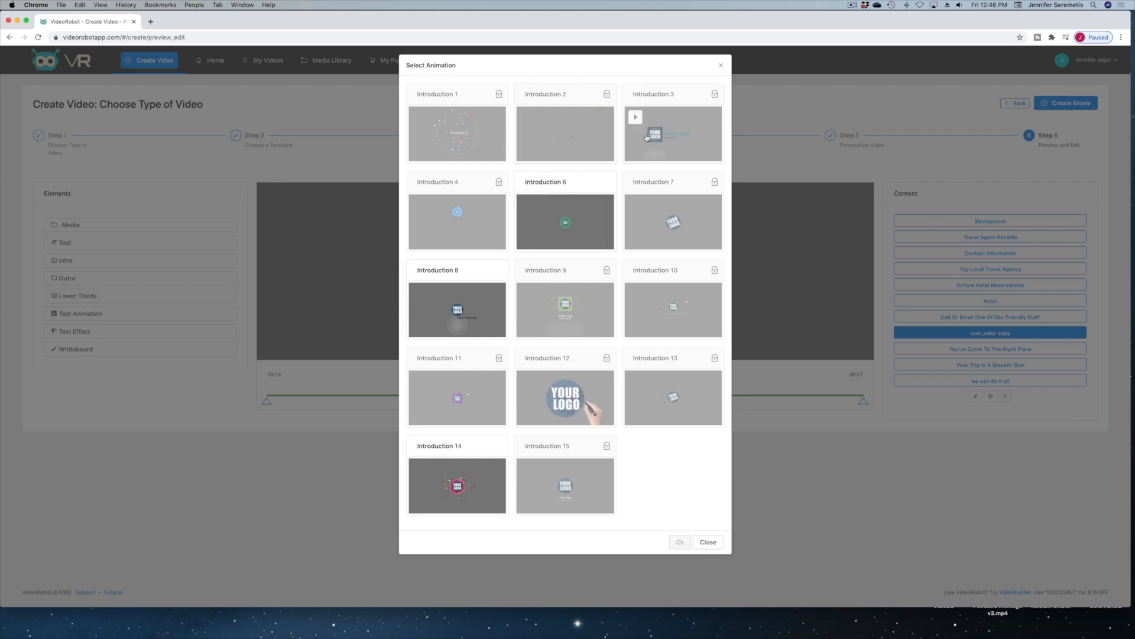
left_click(556, 232)
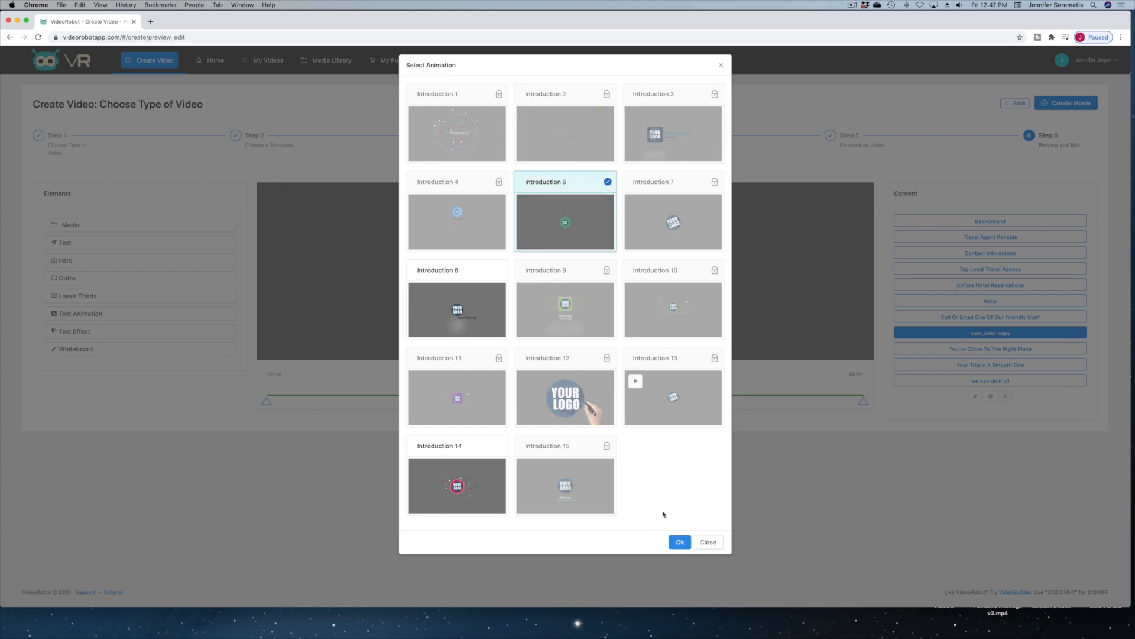
left_click(680, 542)
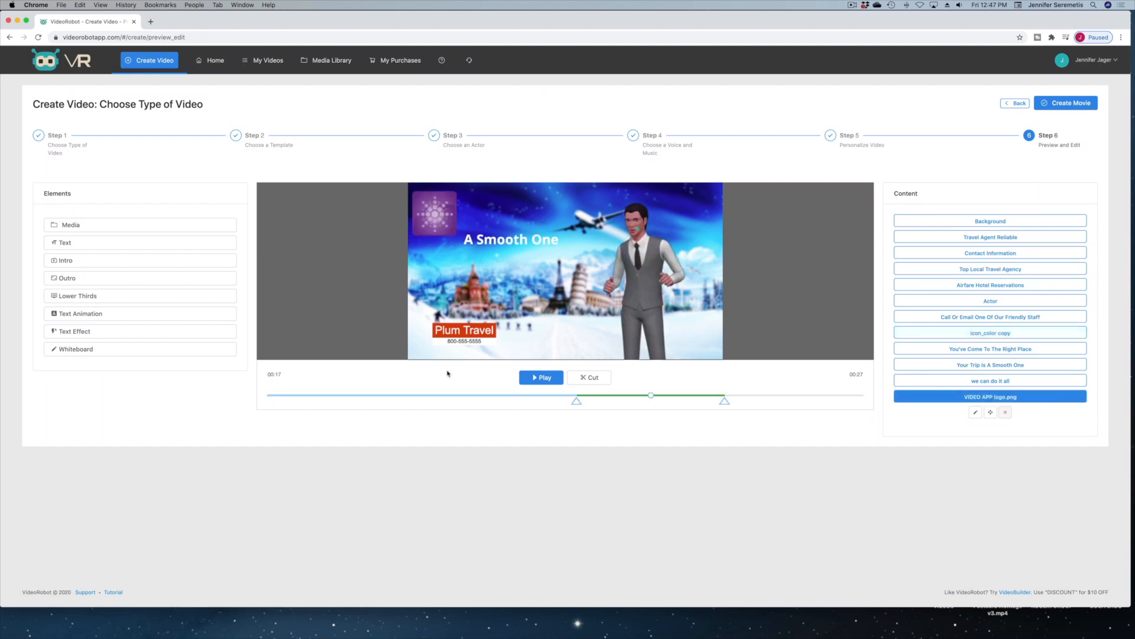
left_click(542, 379)
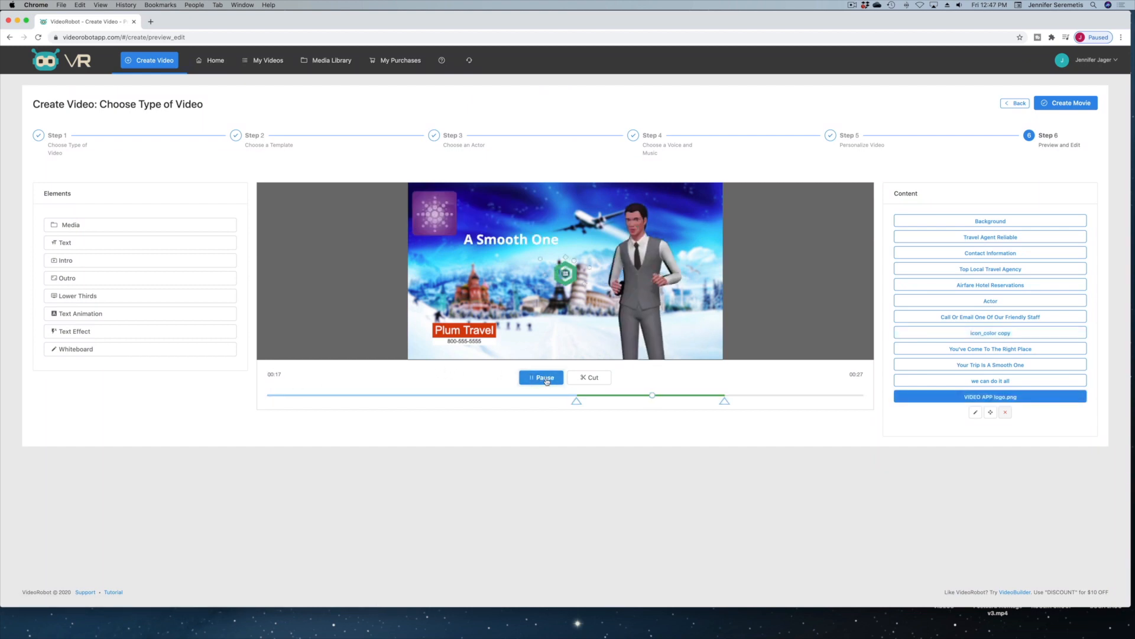
left_click(546, 380)
Step: Replace the Introduction 6 animation's placeholder logo with the purple logo from the media library and preview the result
left_click(976, 412)
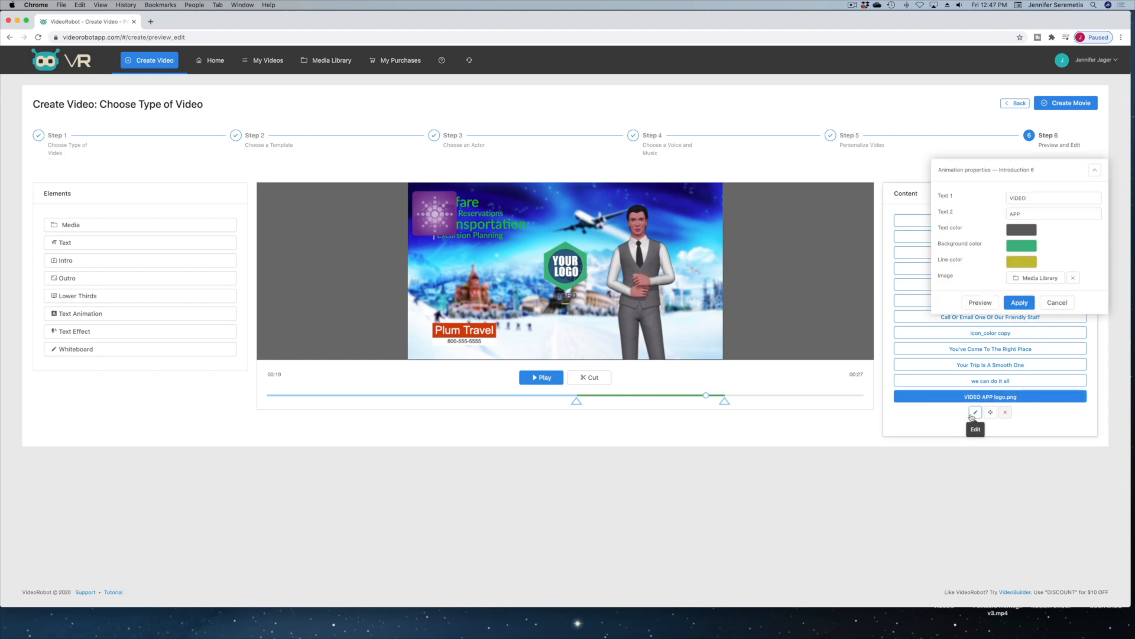
left_click(1034, 278)
left_click(456, 184)
left_click(680, 289)
left_click(1026, 304)
left_click(545, 379)
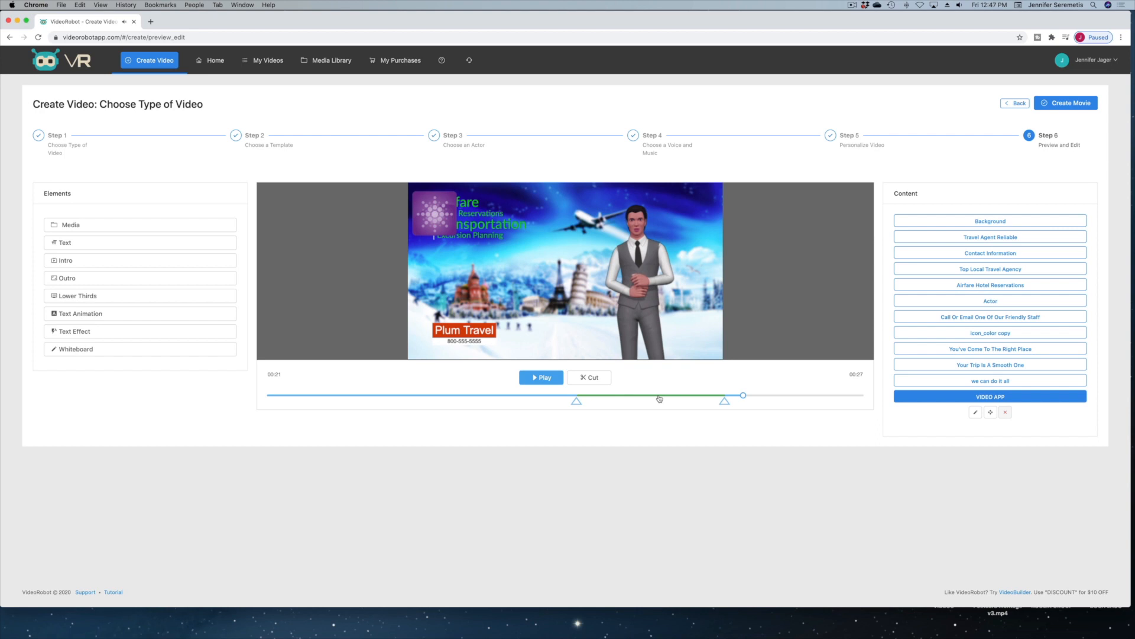
left_click(545, 378)
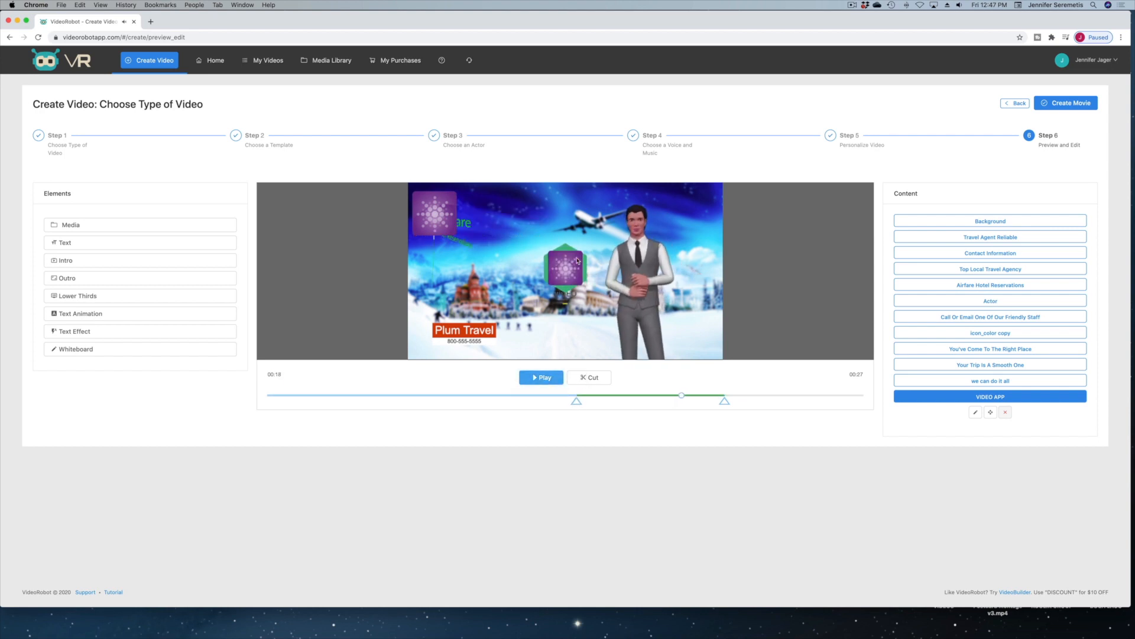
Step: Look through the available lower third, text animation and whiteboard animations without adding any
left_click(59, 296)
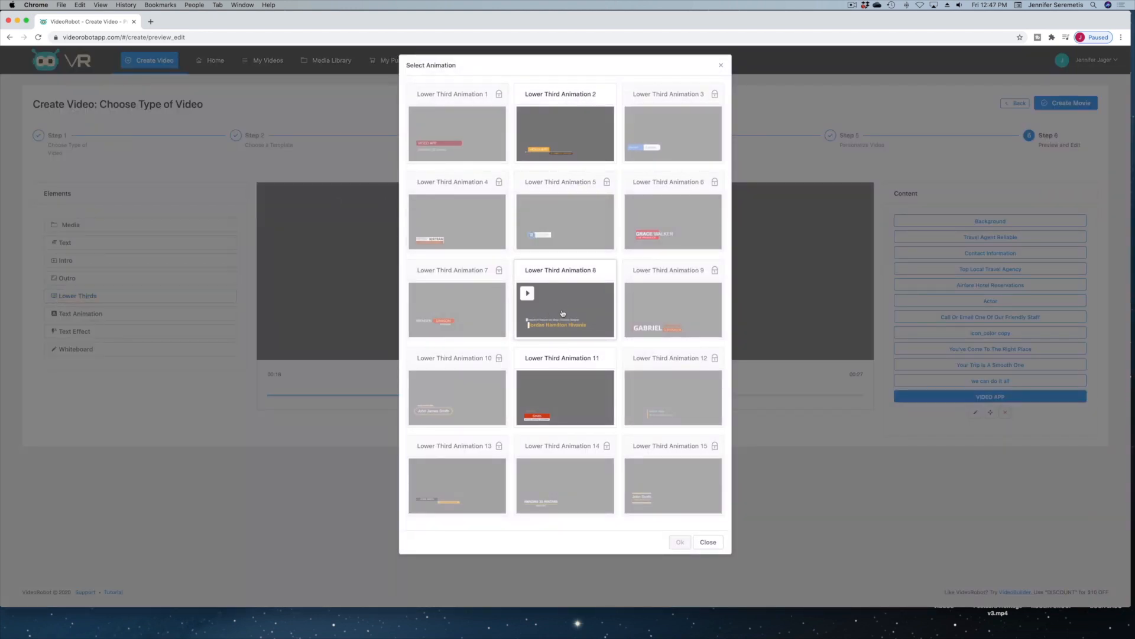
left_click(722, 64)
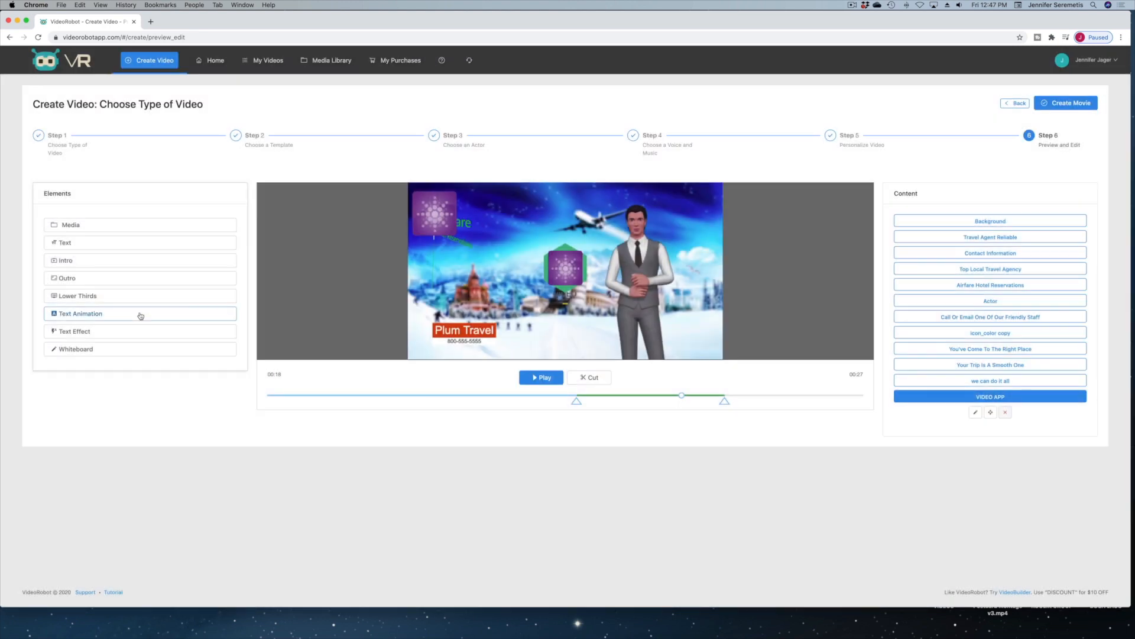
left_click(93, 315)
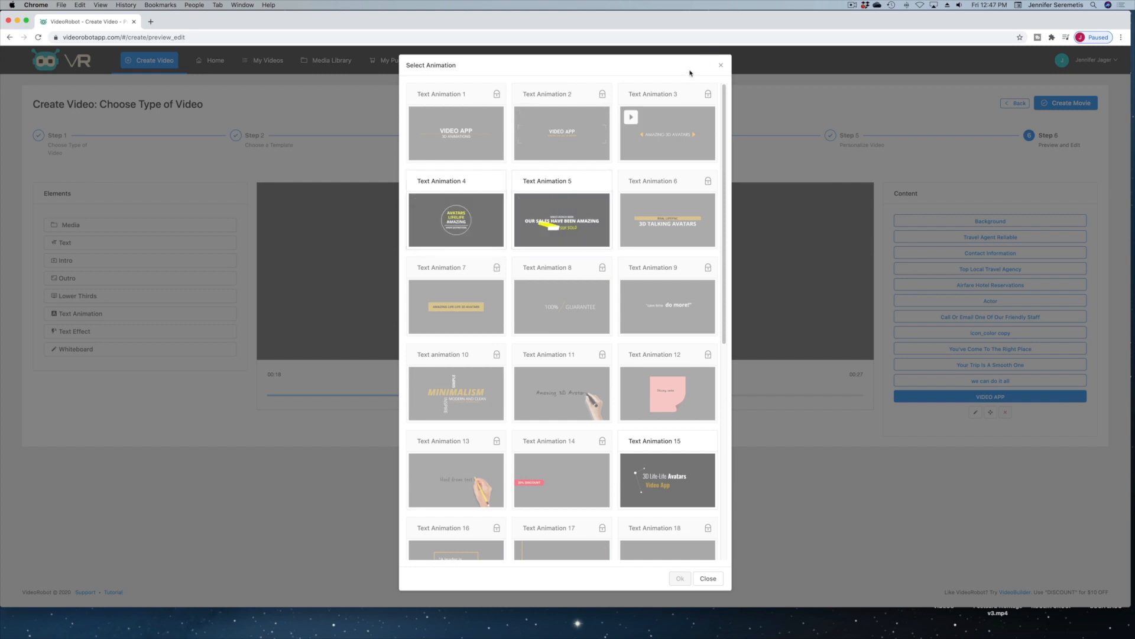
left_click(721, 66)
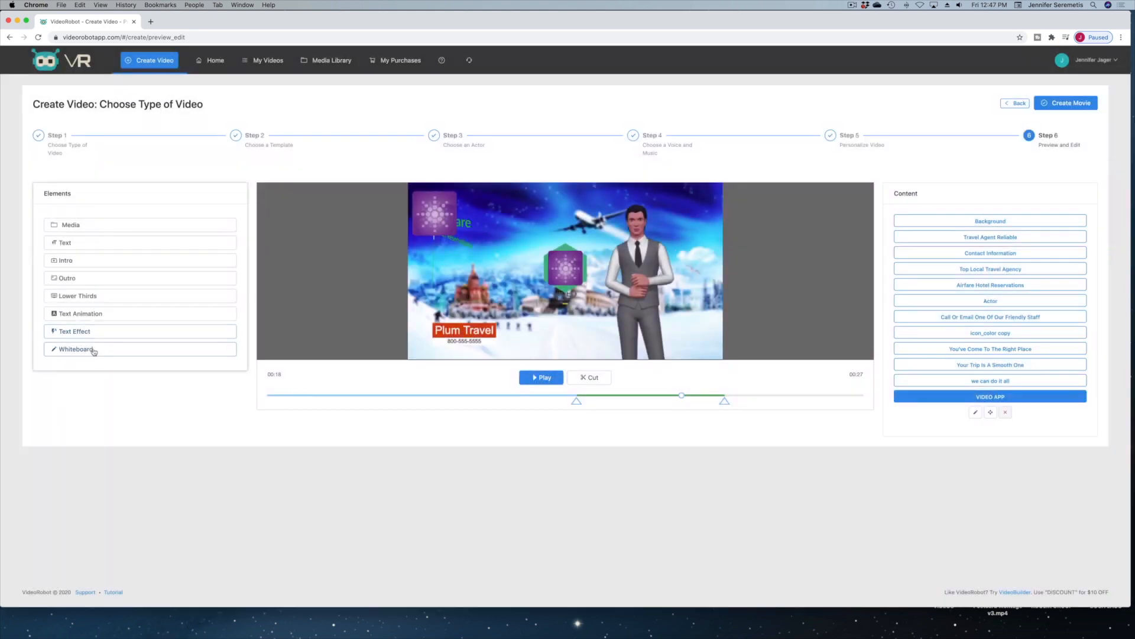
left_click(68, 349)
scroll(622, 289, "down", 1)
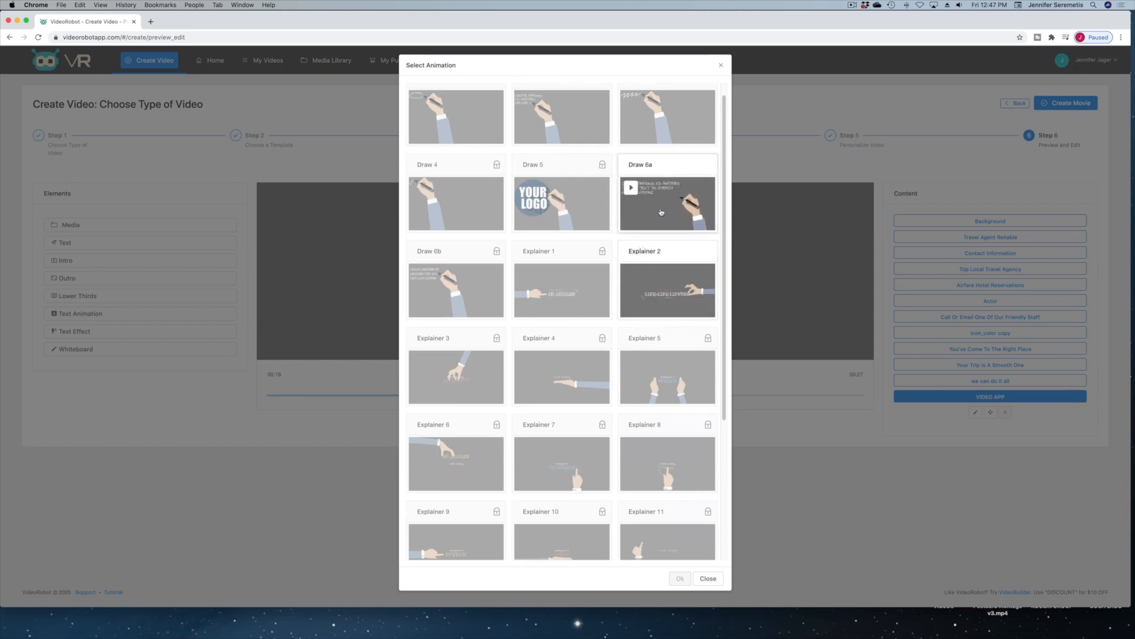
left_click(708, 578)
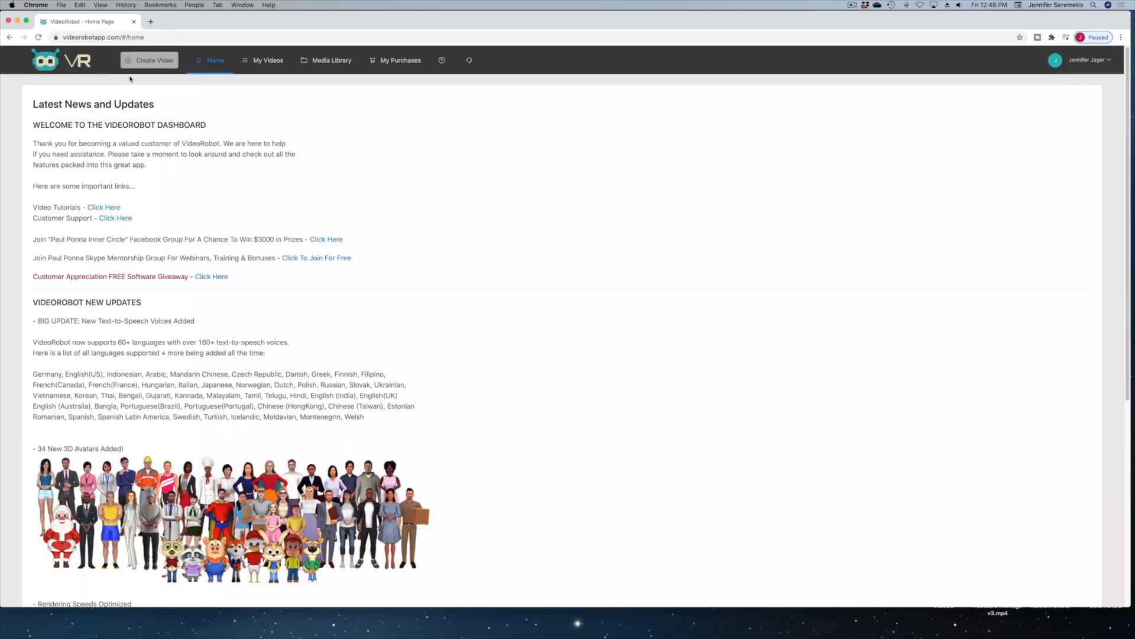
Step: Start a new video with Kinetic Animation Templates and browse the available templates
left_click(164, 62)
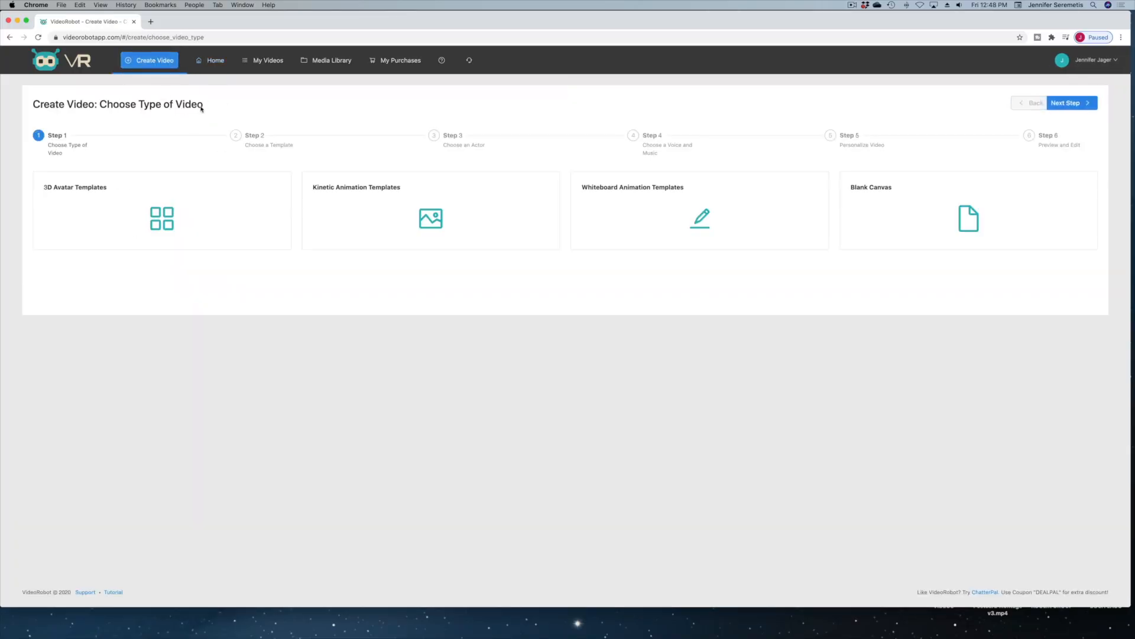
left_click(435, 215)
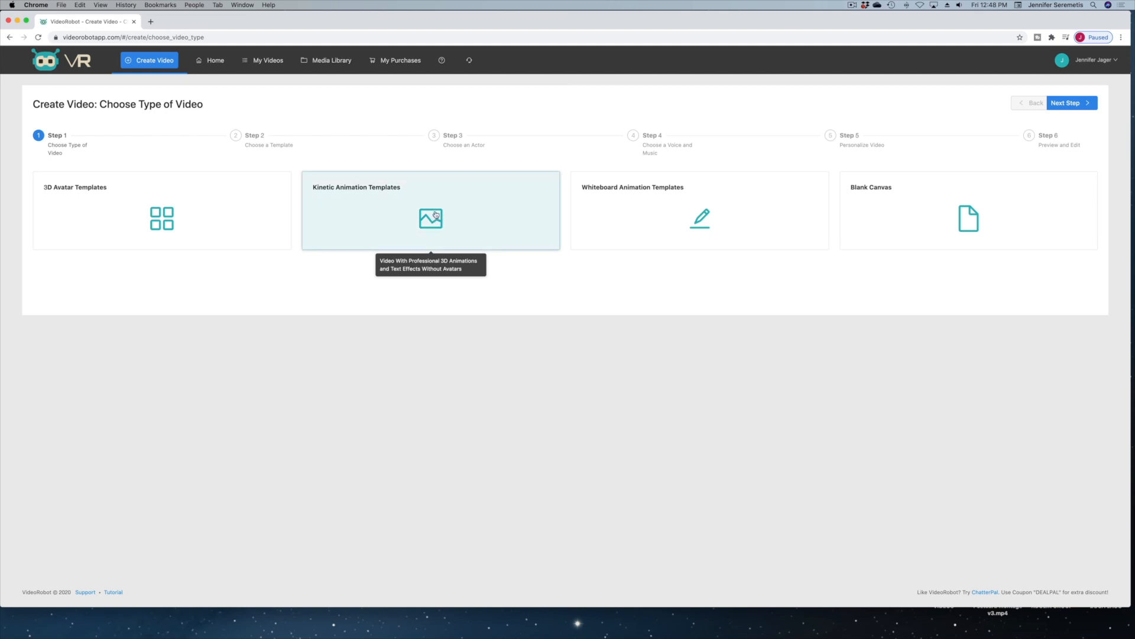
left_click(1065, 103)
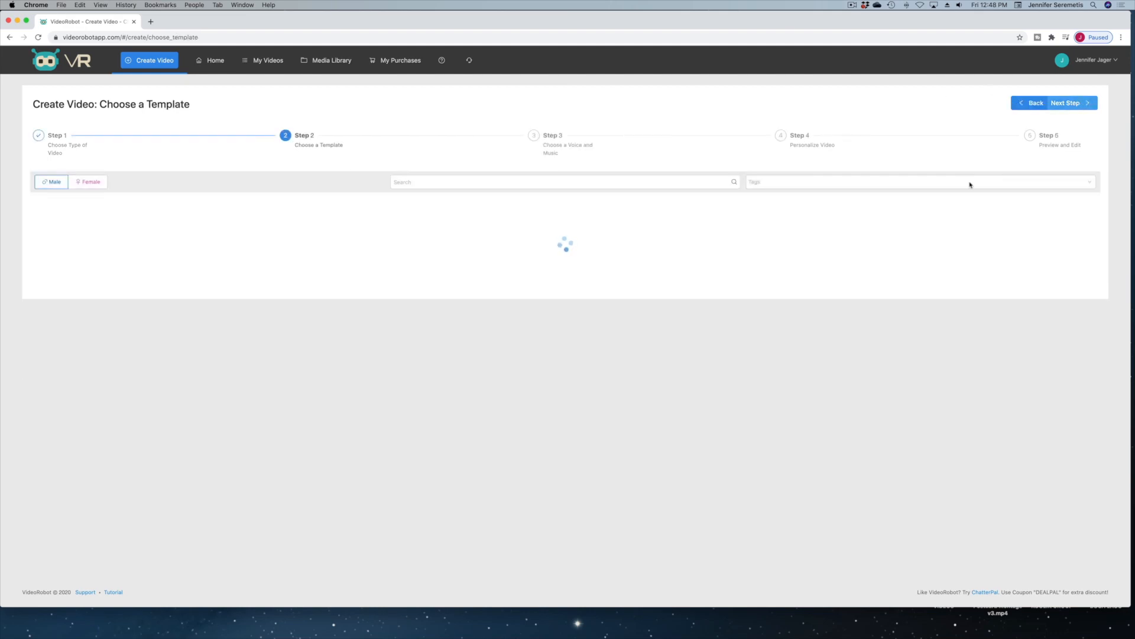
scroll(609, 338, "down", 2)
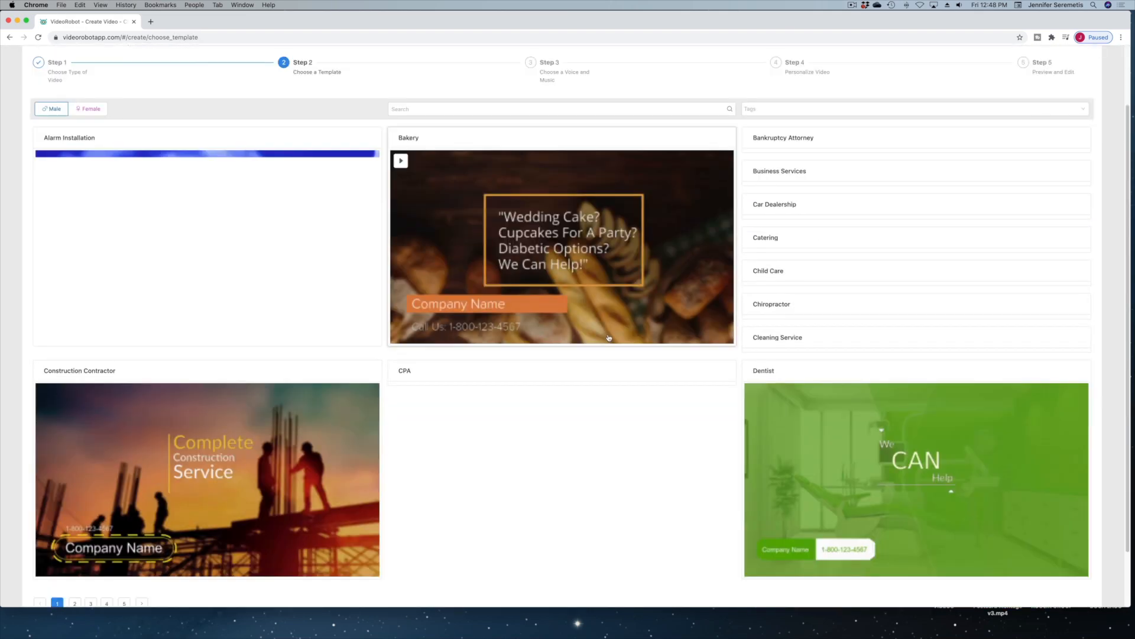
scroll(609, 338, "down", 5)
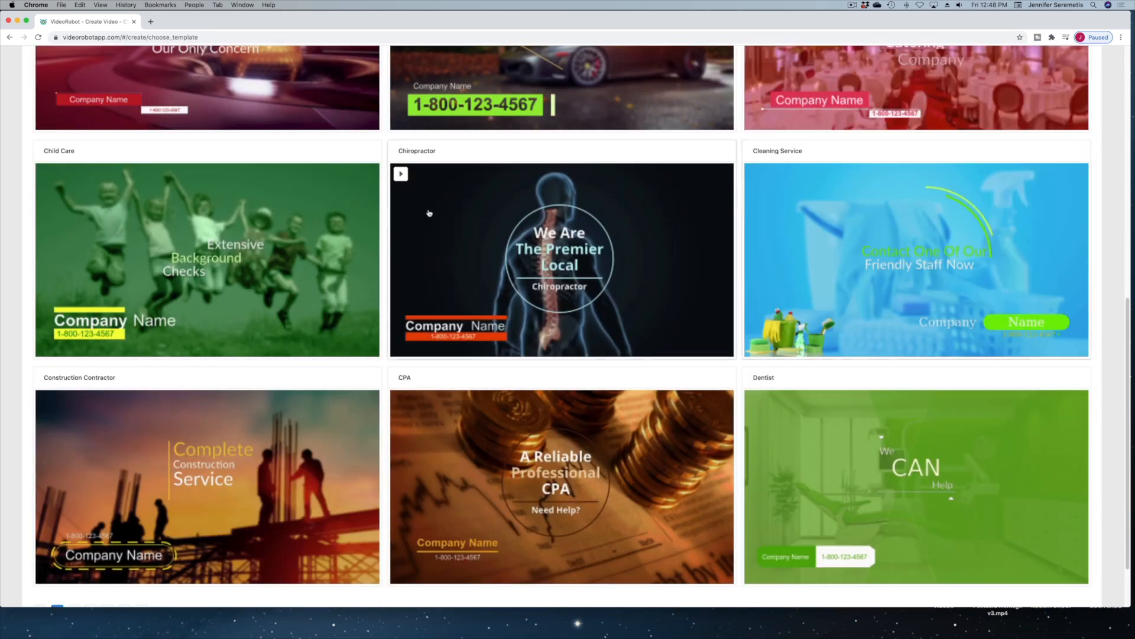
Step: Preview the Chiropractor kinetic animation template, then abandon the new video and return to the home page
left_click(401, 177)
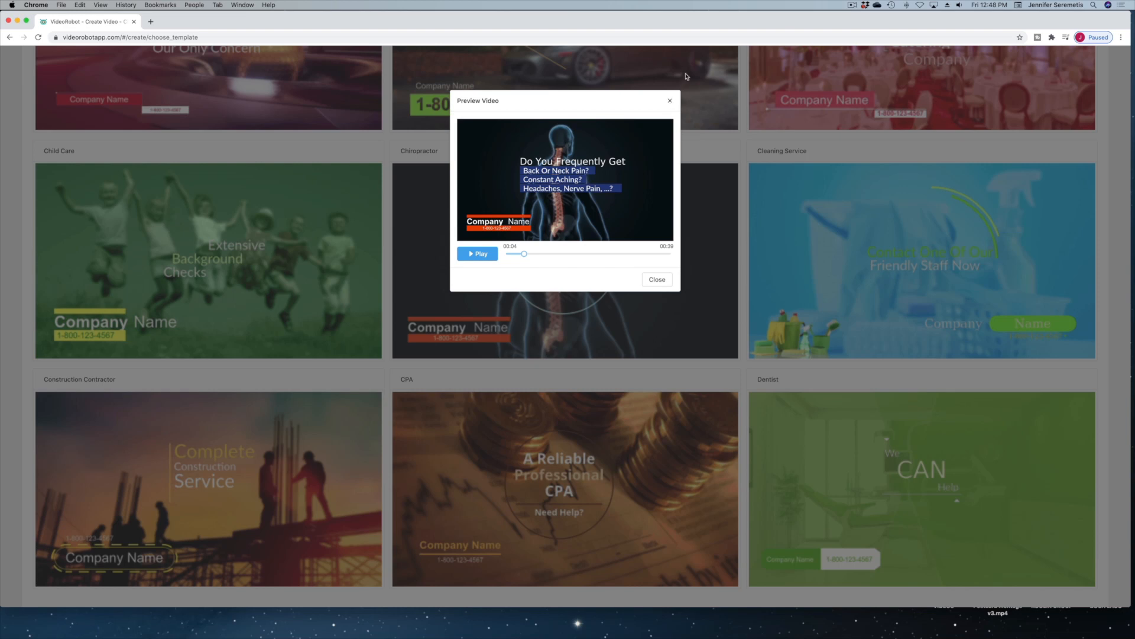
left_click(668, 103)
scroll(308, 53, "up", 10)
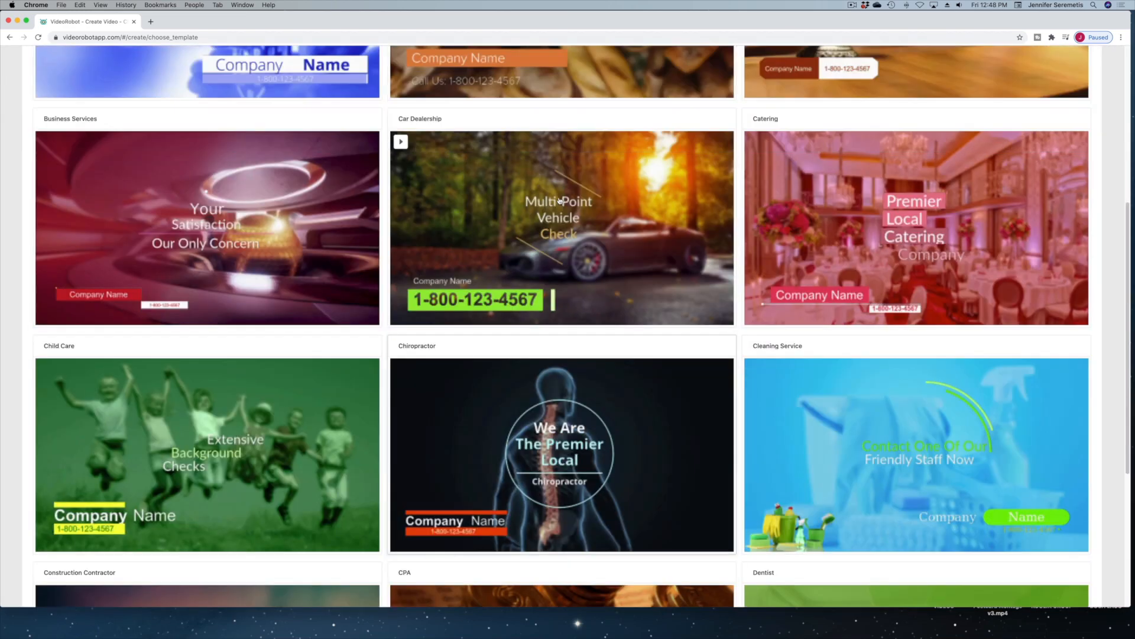
left_click(215, 59)
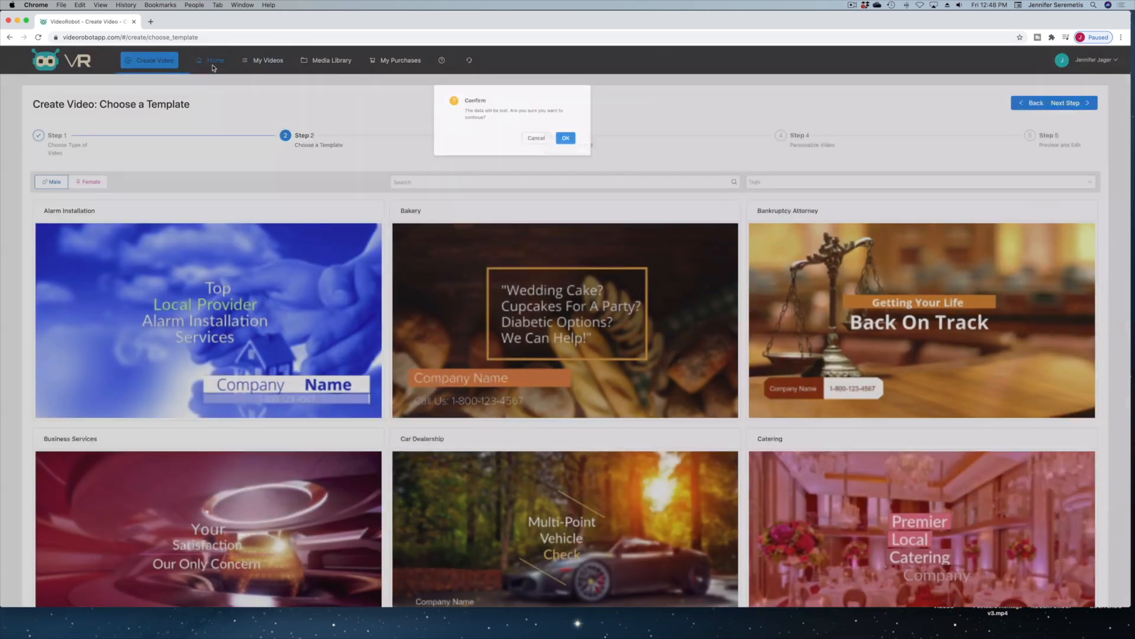
left_click(636, 151)
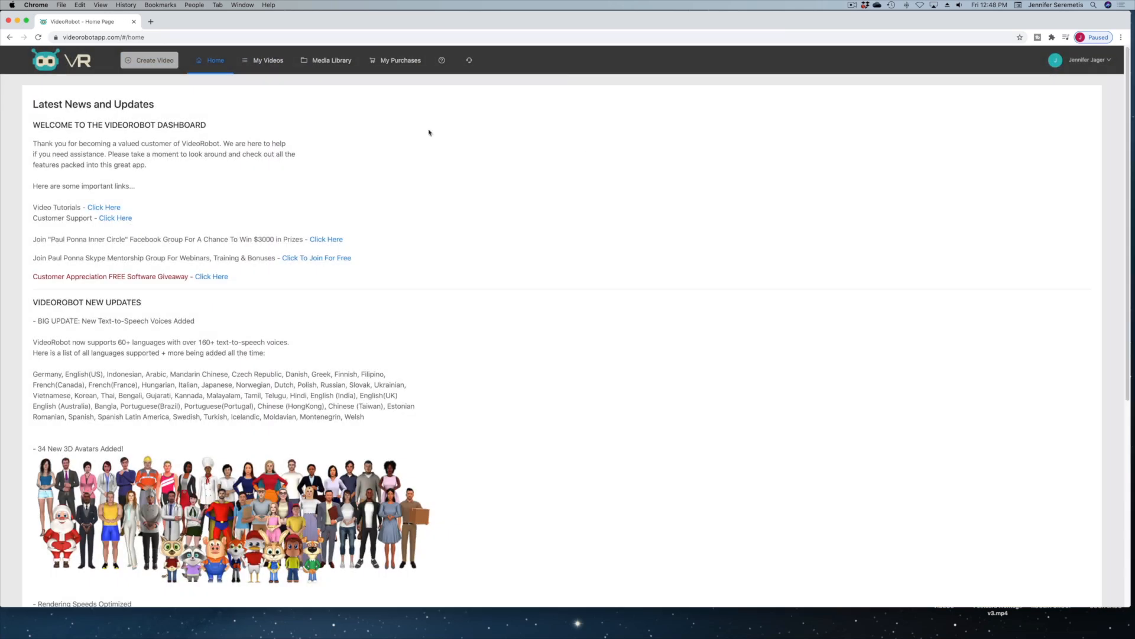
Step: Start a new video using Whiteboard Animation Templates and proceed to the template selection
left_click(154, 61)
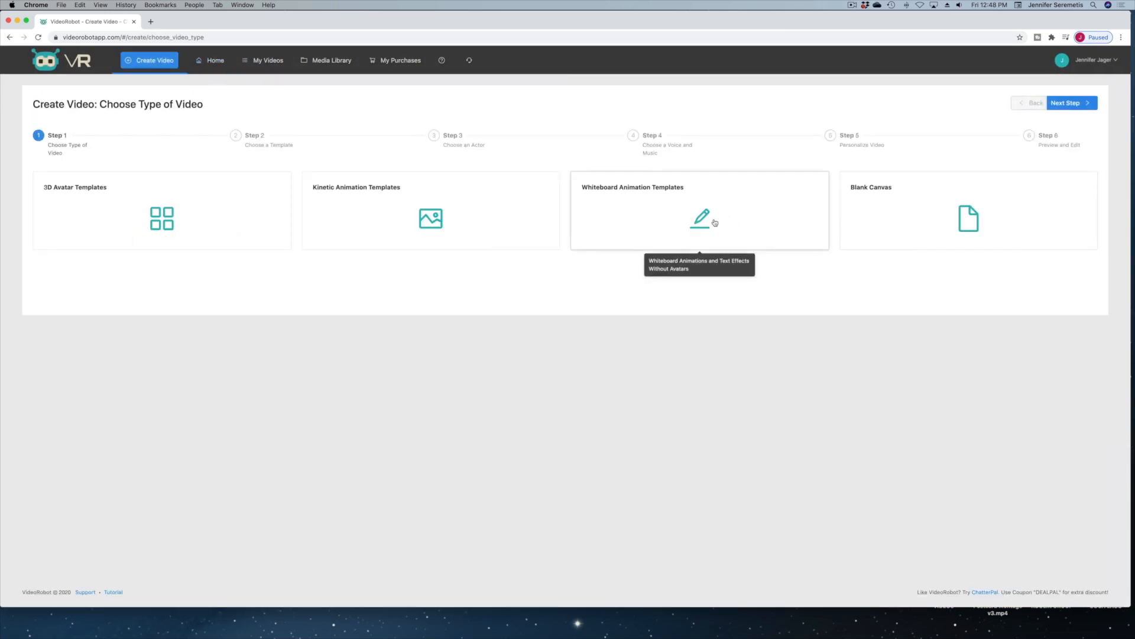
left_click(733, 222)
left_click(1062, 103)
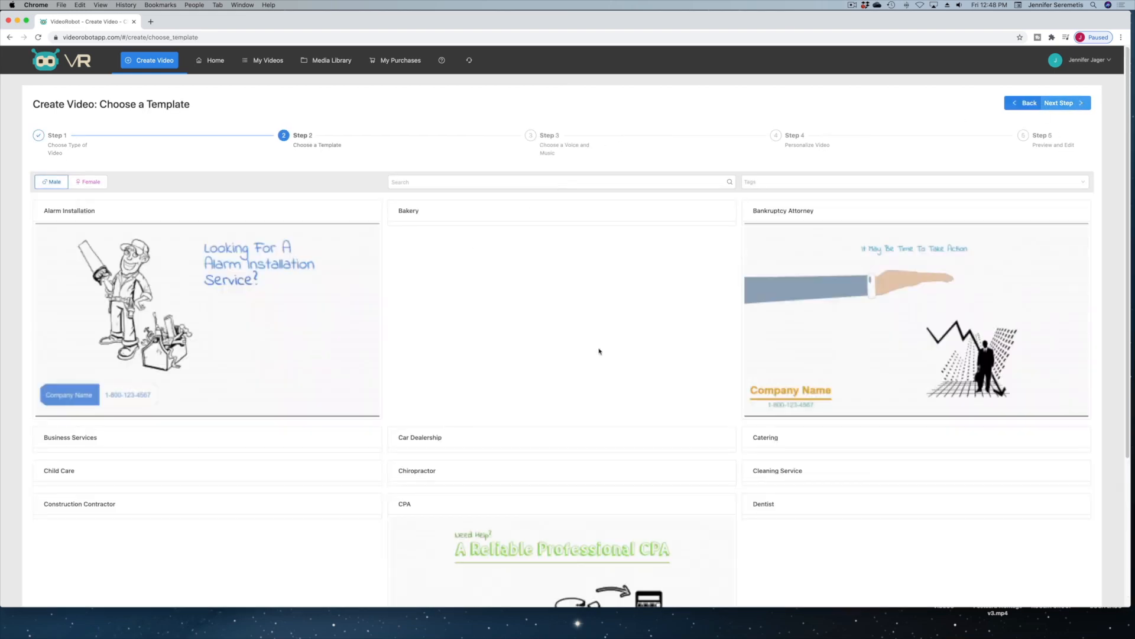
Step: Browse the whiteboard animation templates and play the preview of the Chiropractor template
scroll(481, 347, "down", 8)
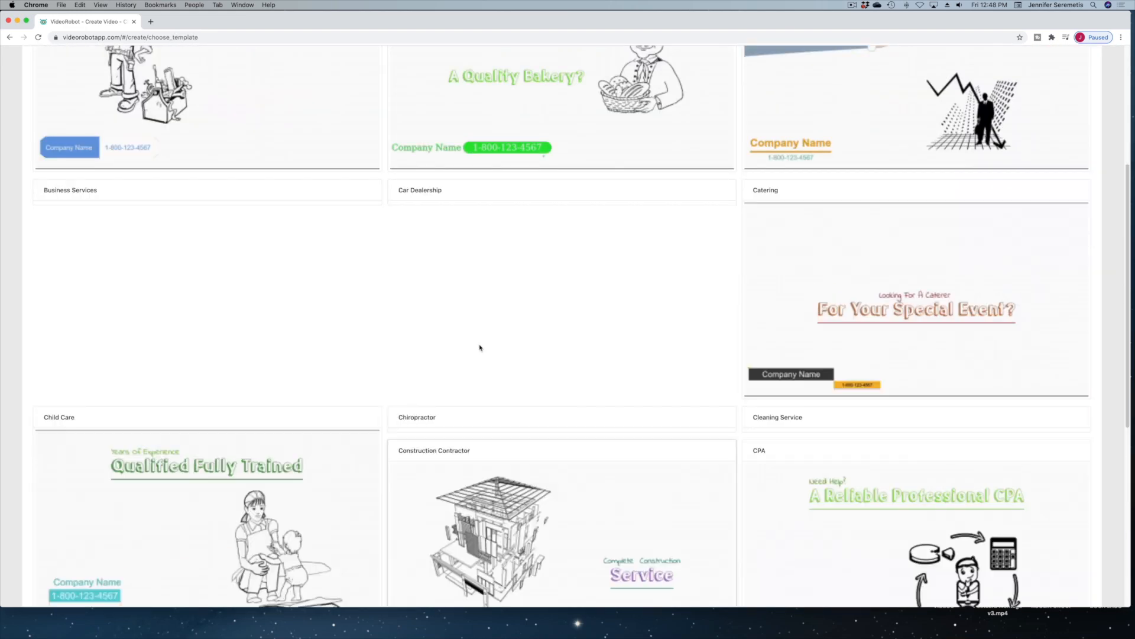
scroll(479, 347, "down", 3)
scroll(479, 347, "up", 5)
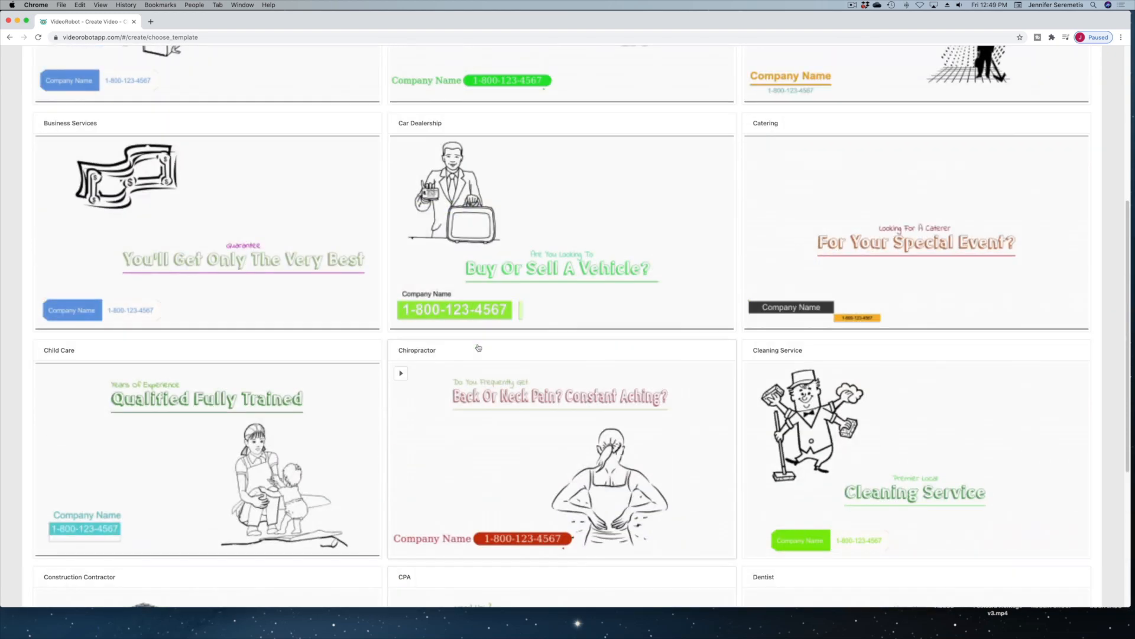
scroll(479, 348, "down", 1)
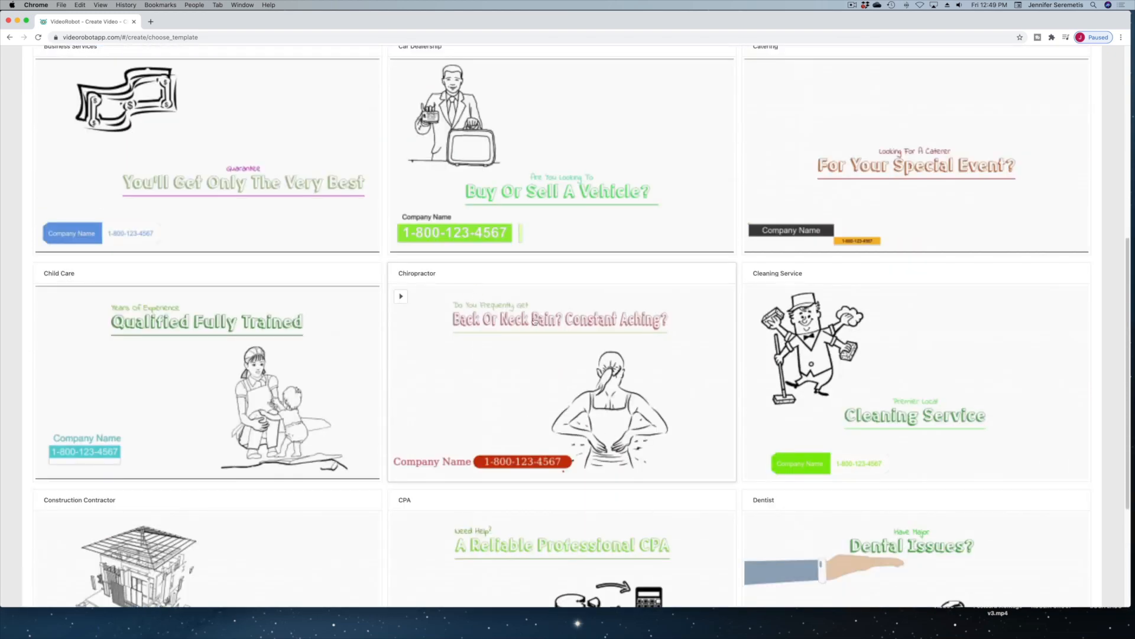
left_click(401, 296)
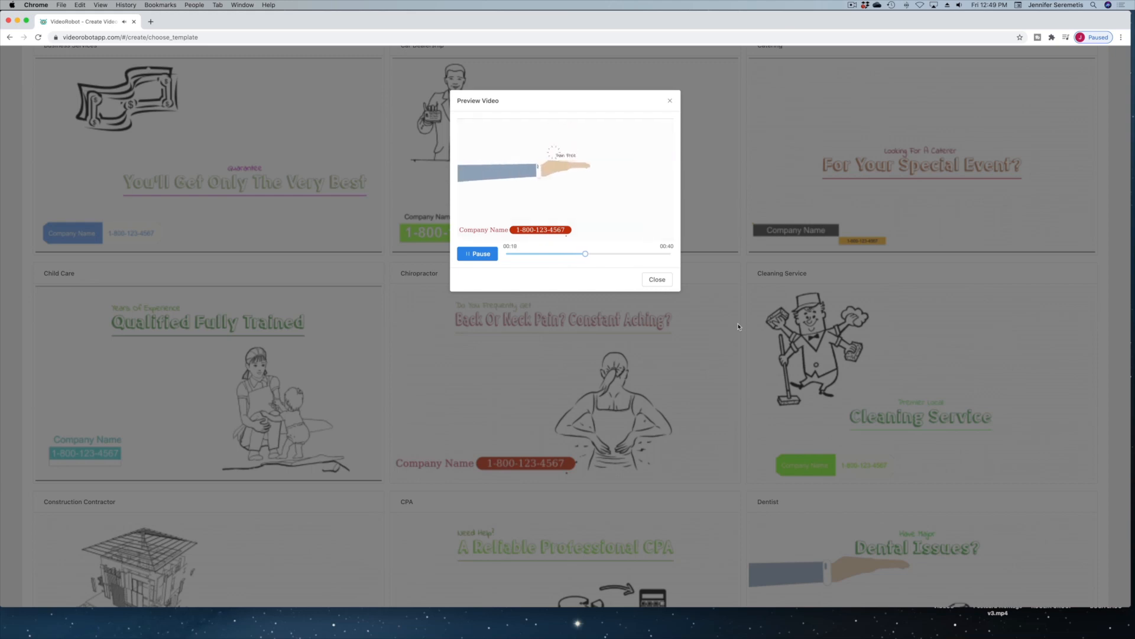
Step: Skip ahead in the Chiropractor whiteboard preview and close it, then select that template and proceed to the voice and music settings
left_click(616, 254)
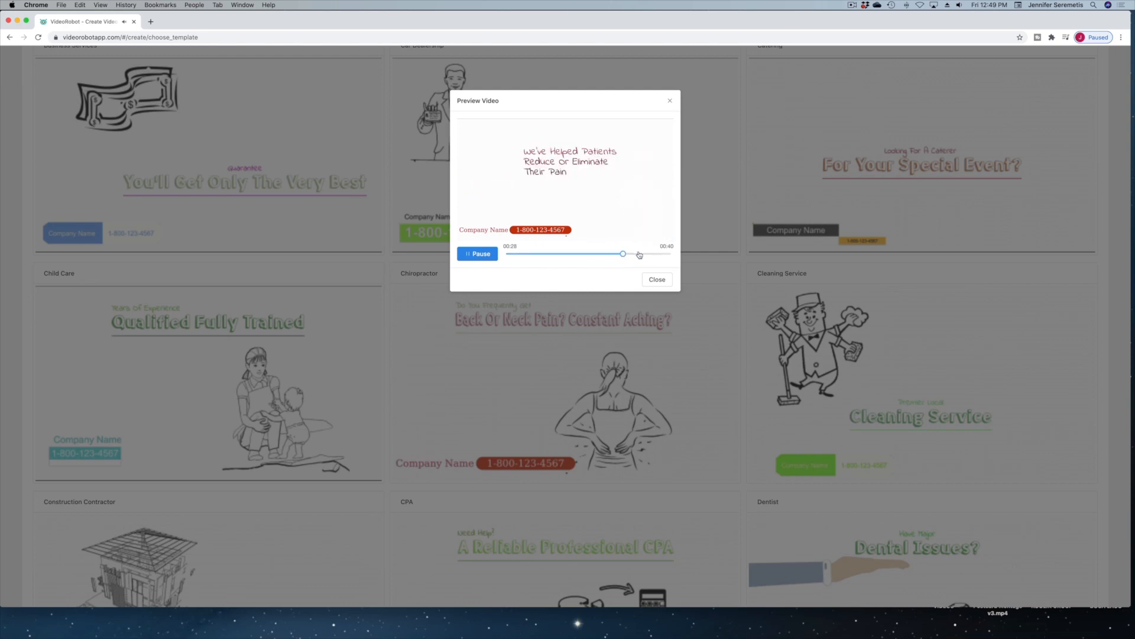
left_click(662, 282)
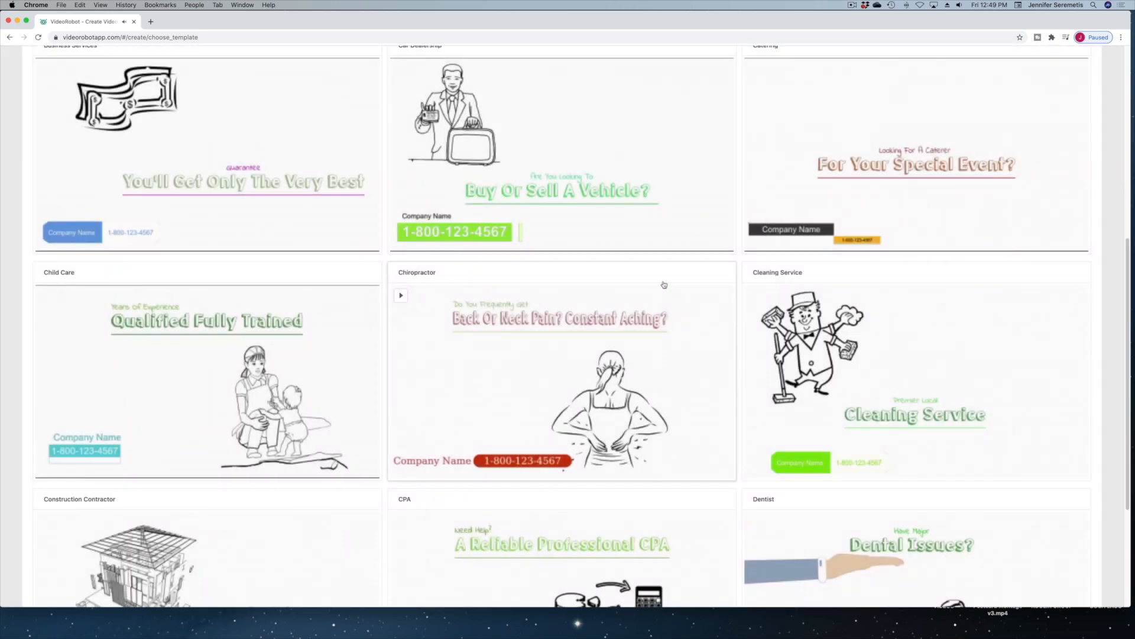
left_click(572, 284)
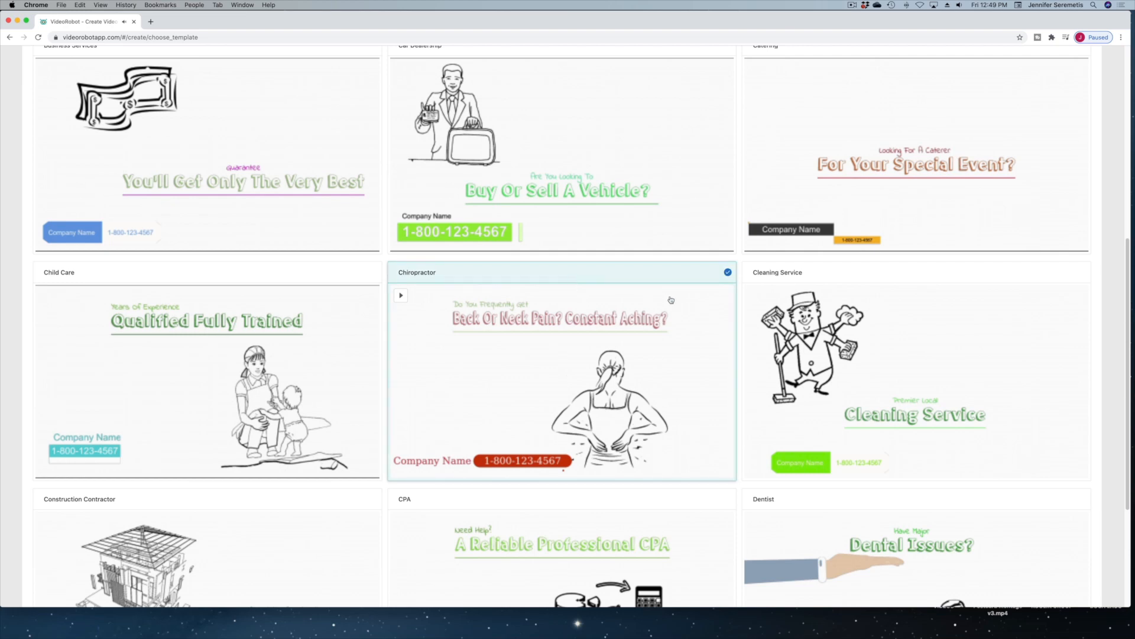
scroll(670, 300, "up", 7)
left_click(1059, 99)
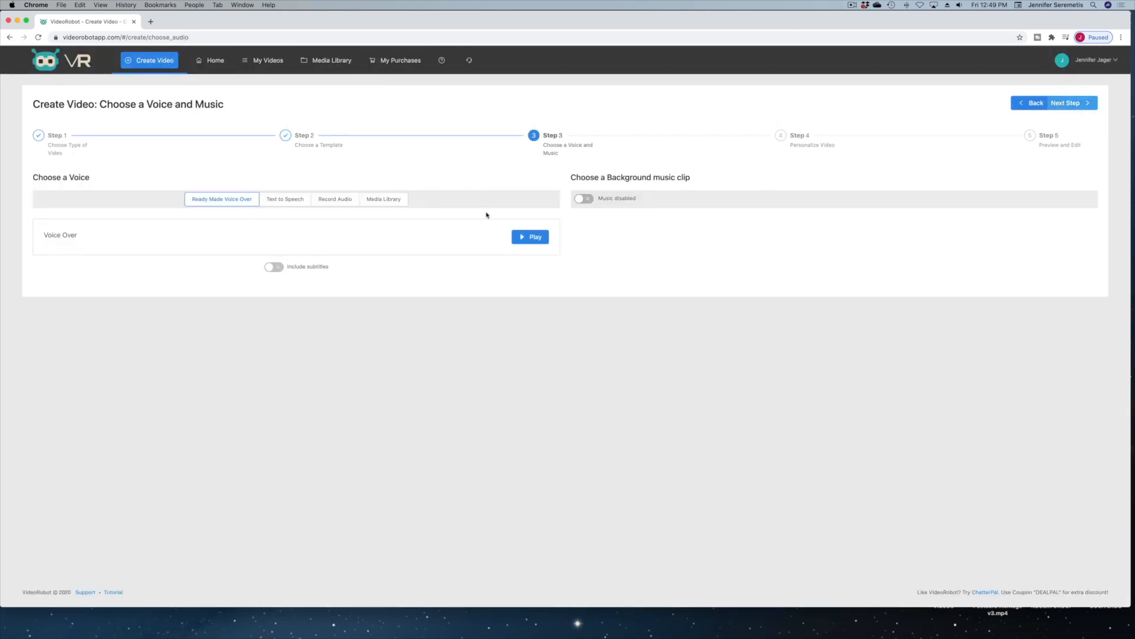
Step: Keep the ready-made voice over, add the icon_color copy image as the logo, and proceed to Preview and Edit
left_click(1062, 106)
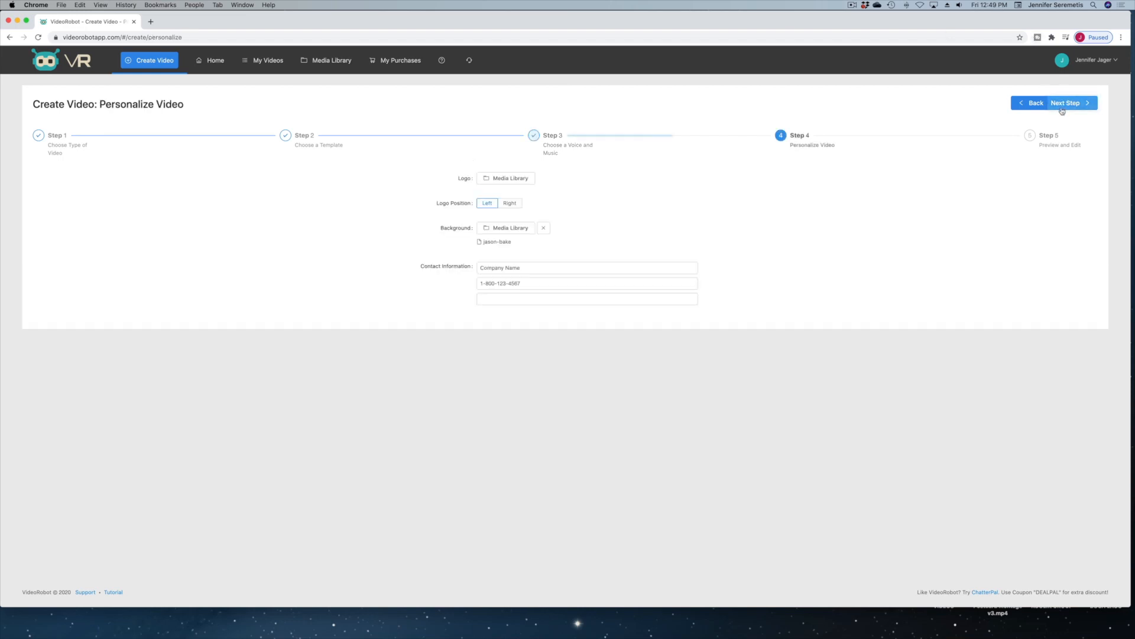
left_click(509, 178)
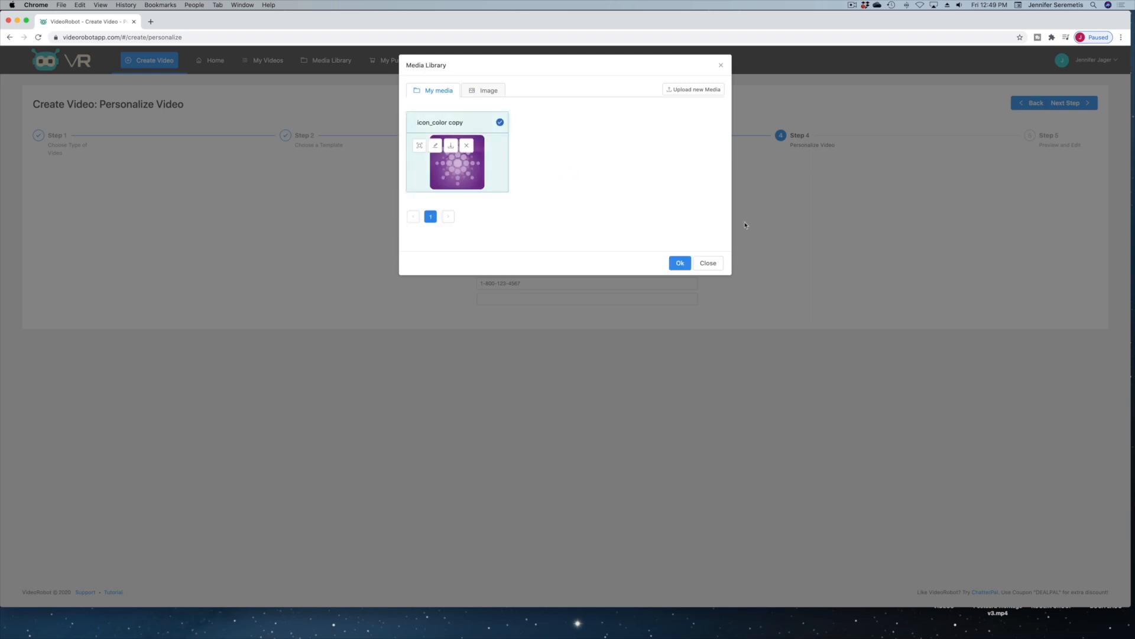
left_click(680, 262)
left_click(1065, 102)
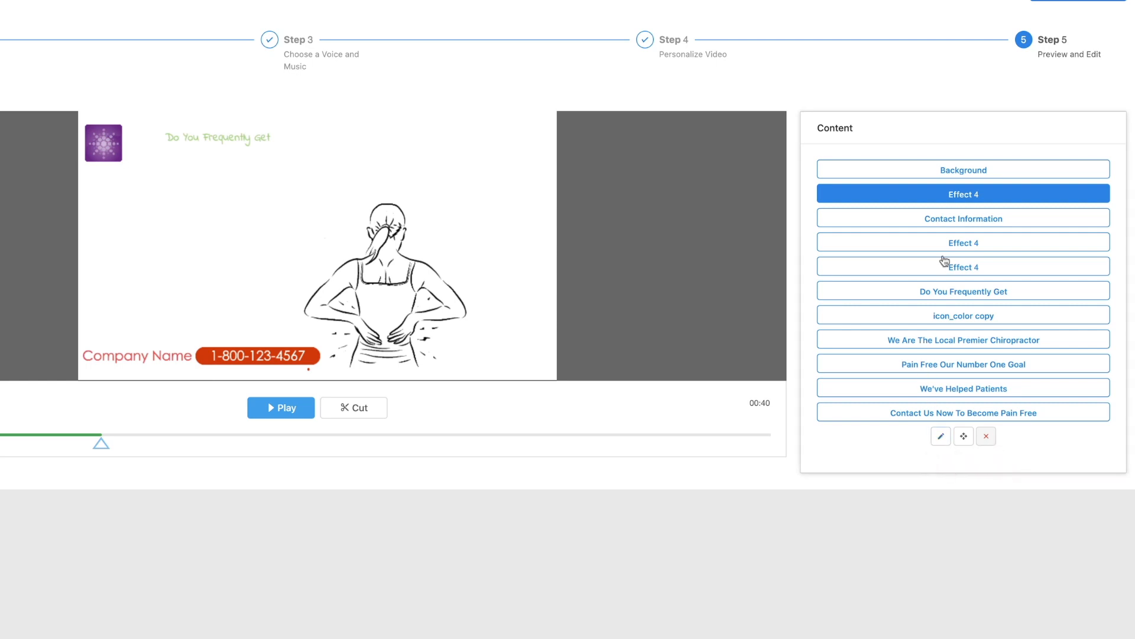
Step: Examine the Effect 4 whiteboard drawings in the video content and open a drawing's animation properties
left_click(955, 247)
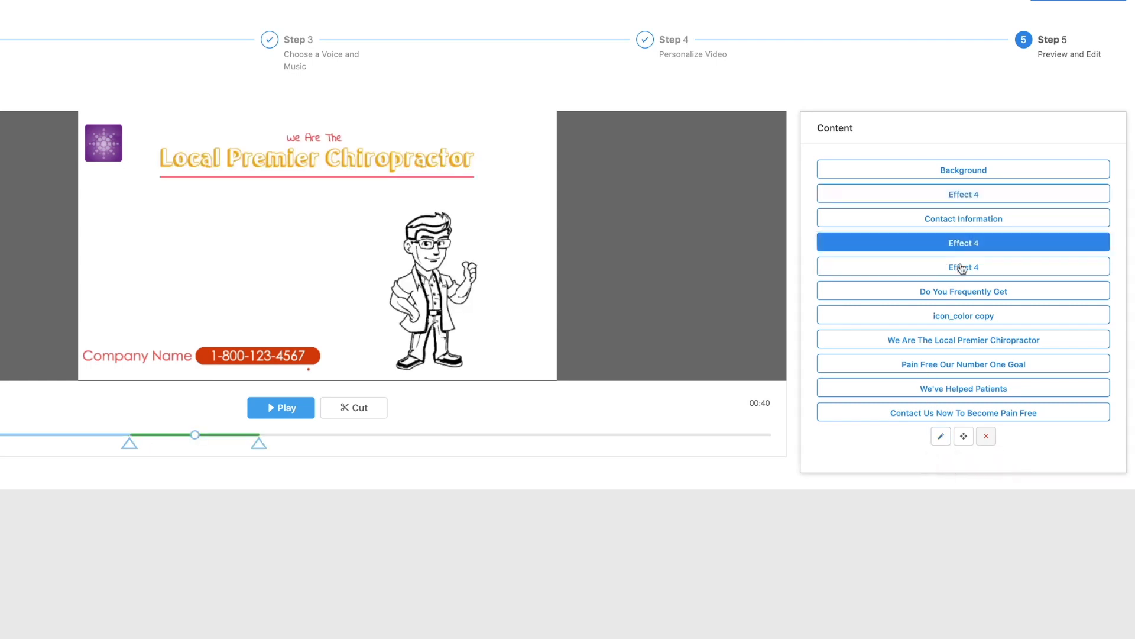
left_click(959, 266)
left_click(956, 242)
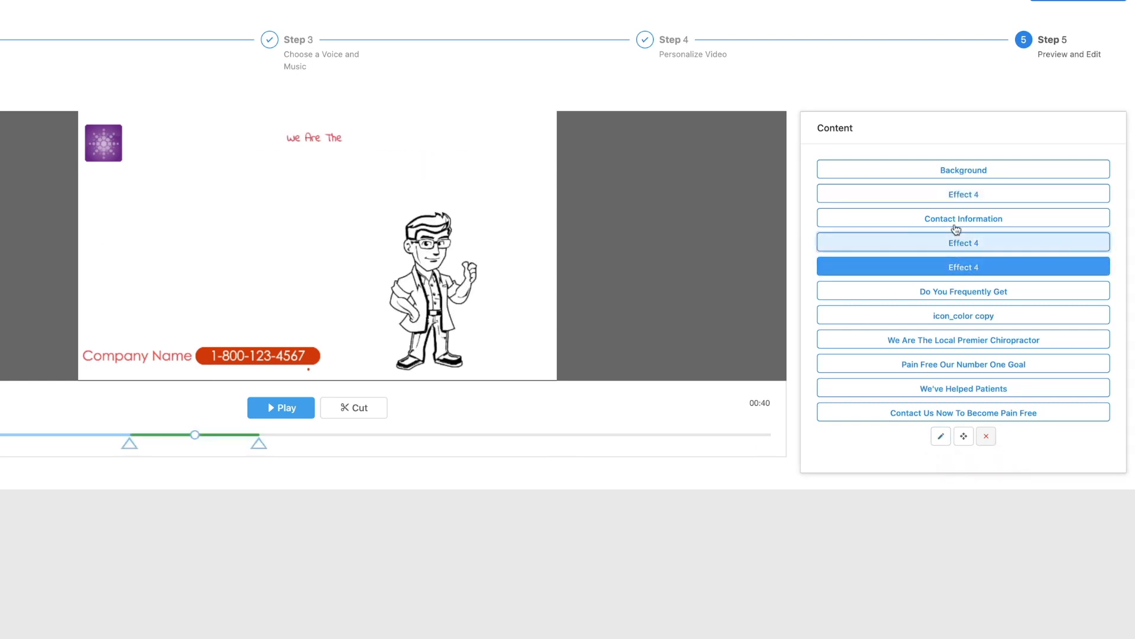
left_click(951, 195)
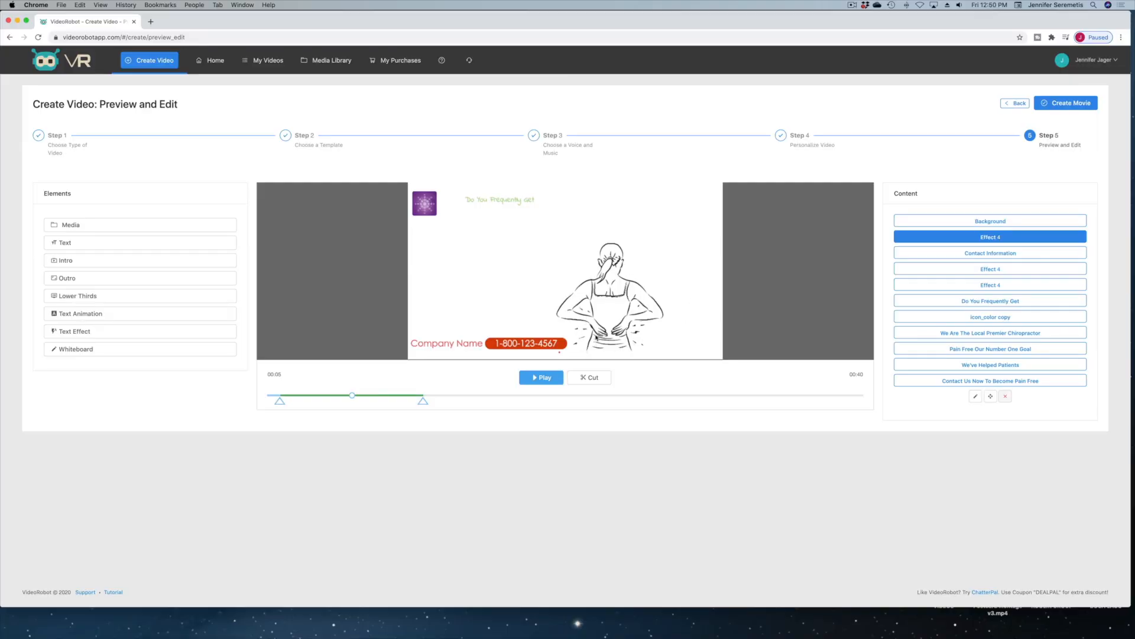
left_click(976, 396)
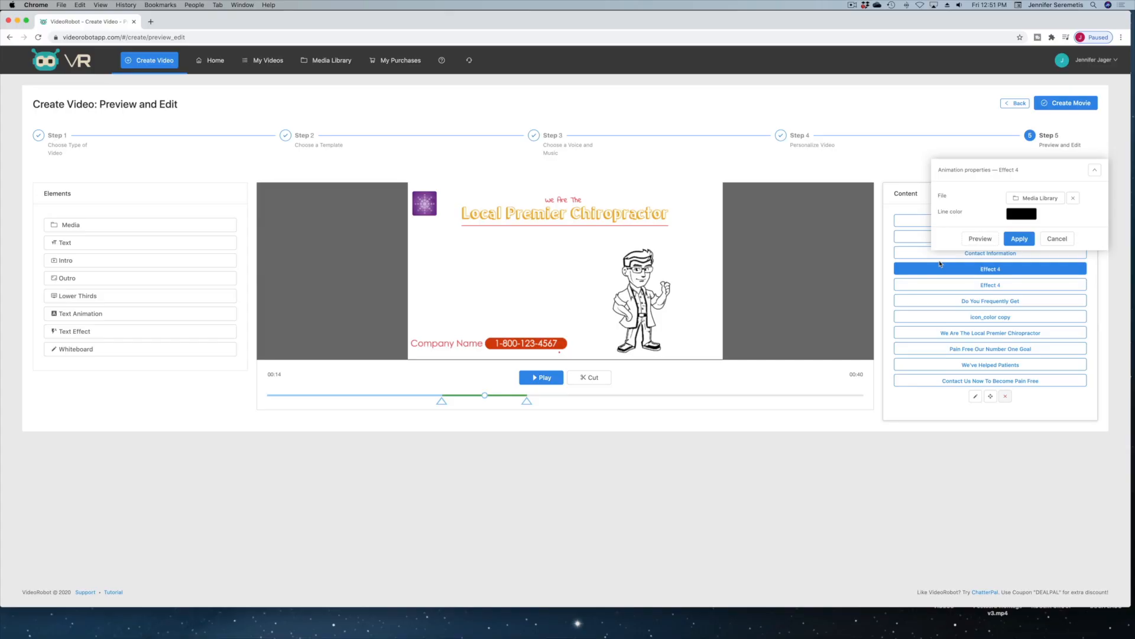
Step: Set text color 1 of the "We Are The Local Premier Chiropractor" animation to bright green
left_click(961, 335)
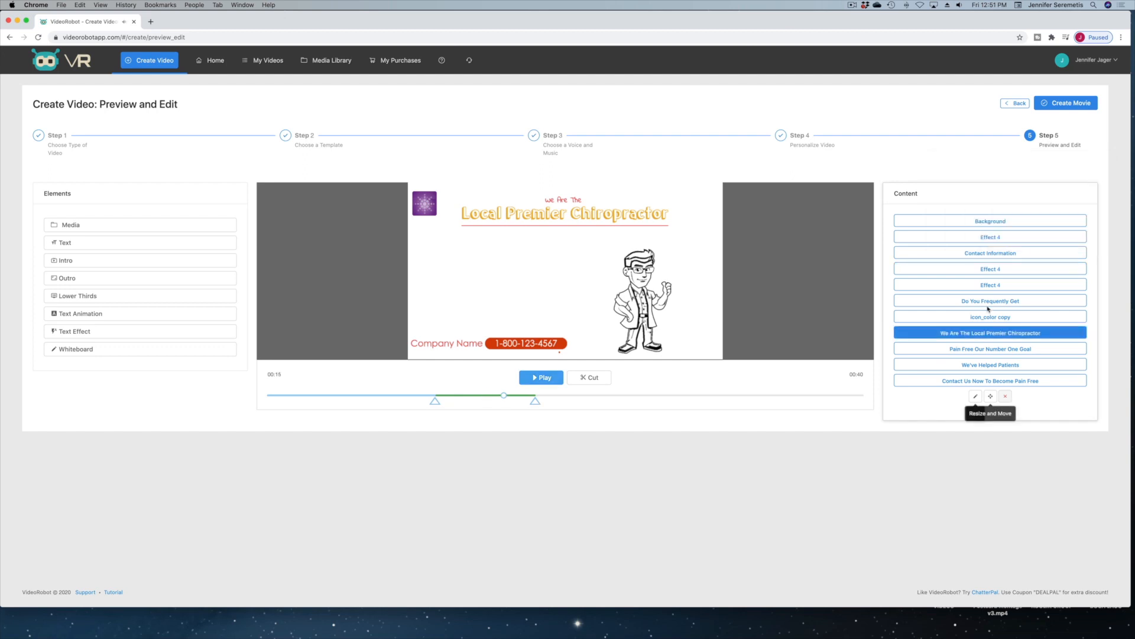
left_click(976, 397)
left_click(1027, 234)
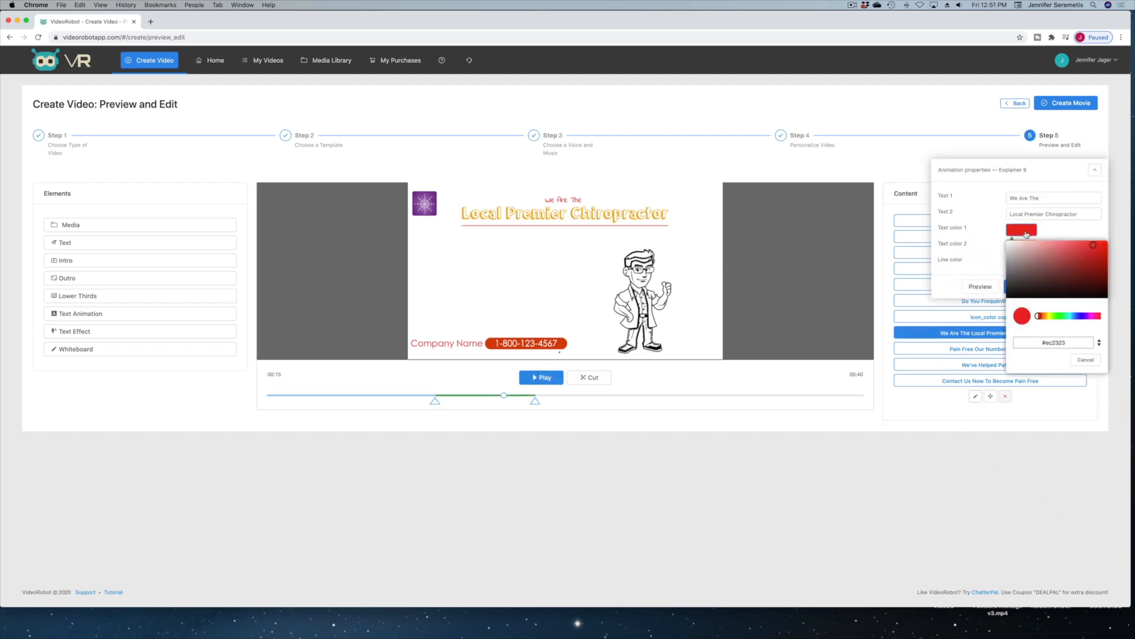
left_click(1056, 316)
left_click(981, 271)
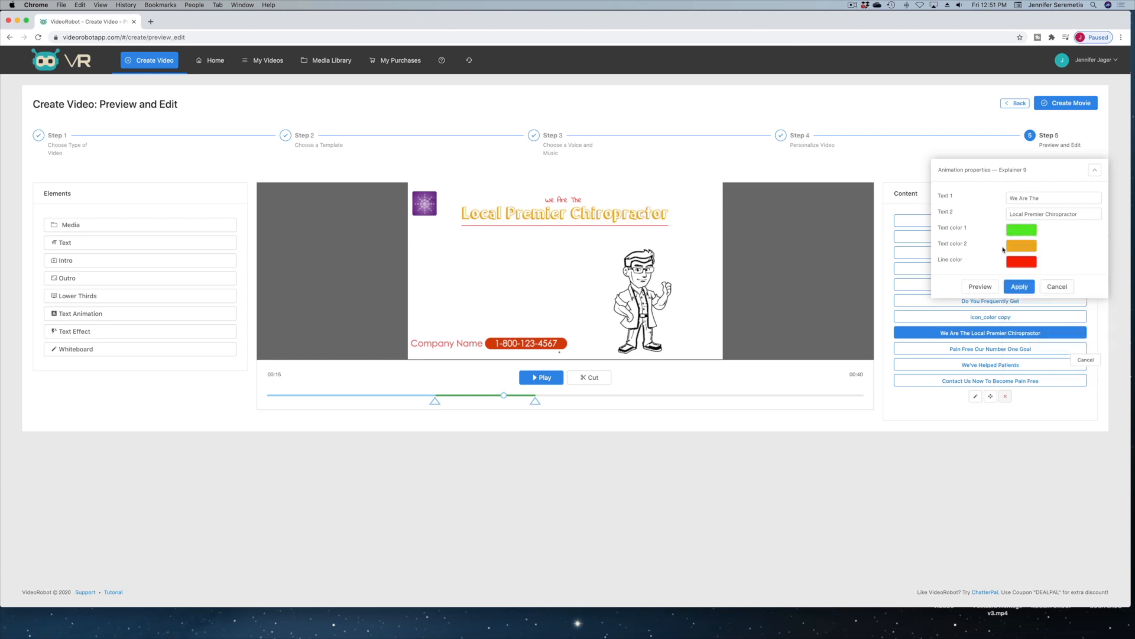
Step: Set the chiropractor animation's text color 2 to #8b7644 and its line color to #601515, and show the recolored result
left_click(1020, 246)
left_click(1059, 286)
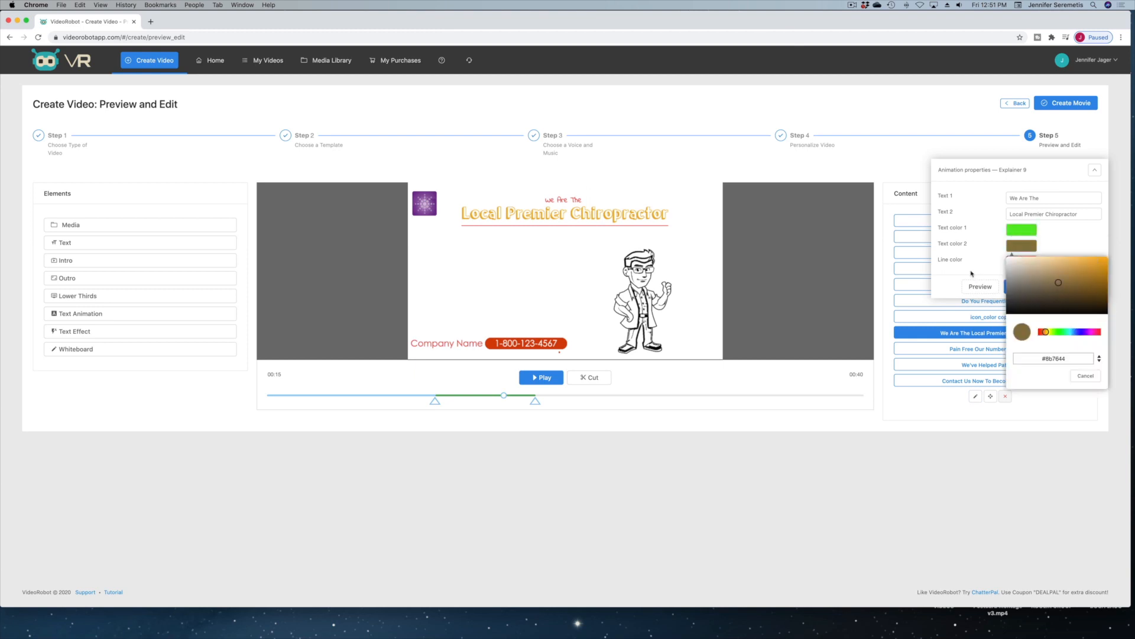
left_click(974, 273)
left_click(1024, 265)
left_click(1089, 316)
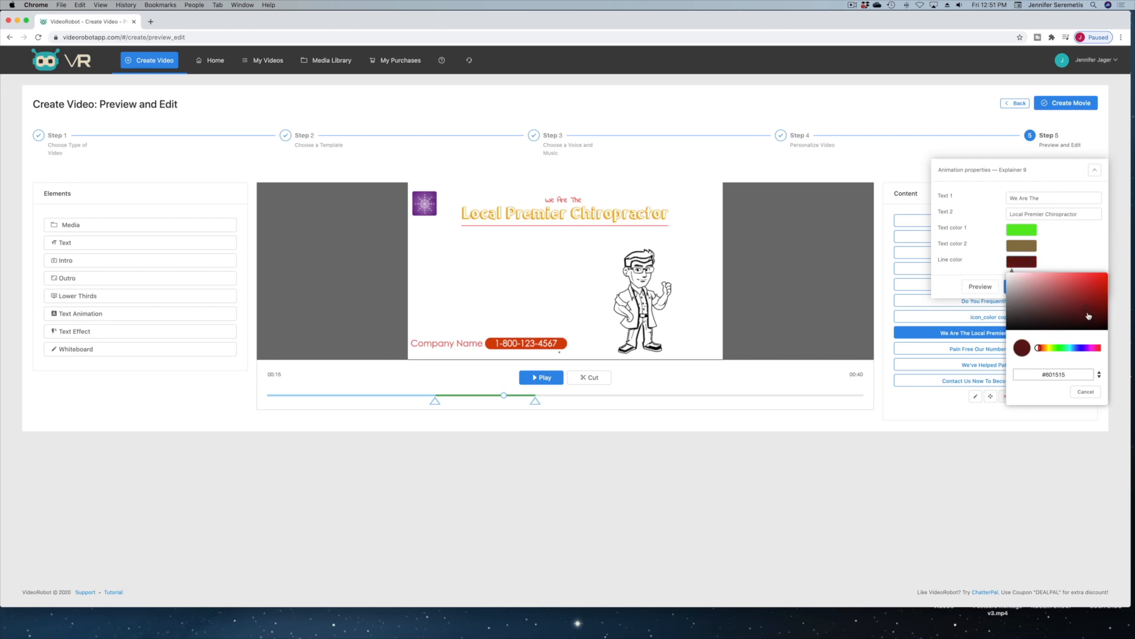
left_click(976, 284)
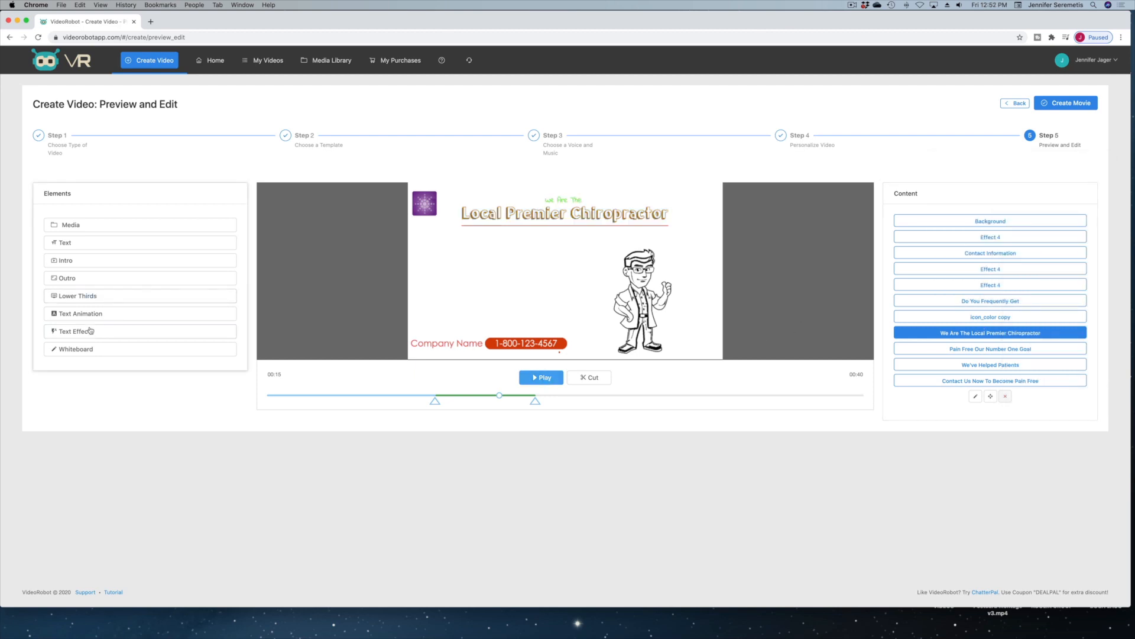
Step: Browse the fonts available for a new text element and close the text editor without adding anything
left_click(81, 245)
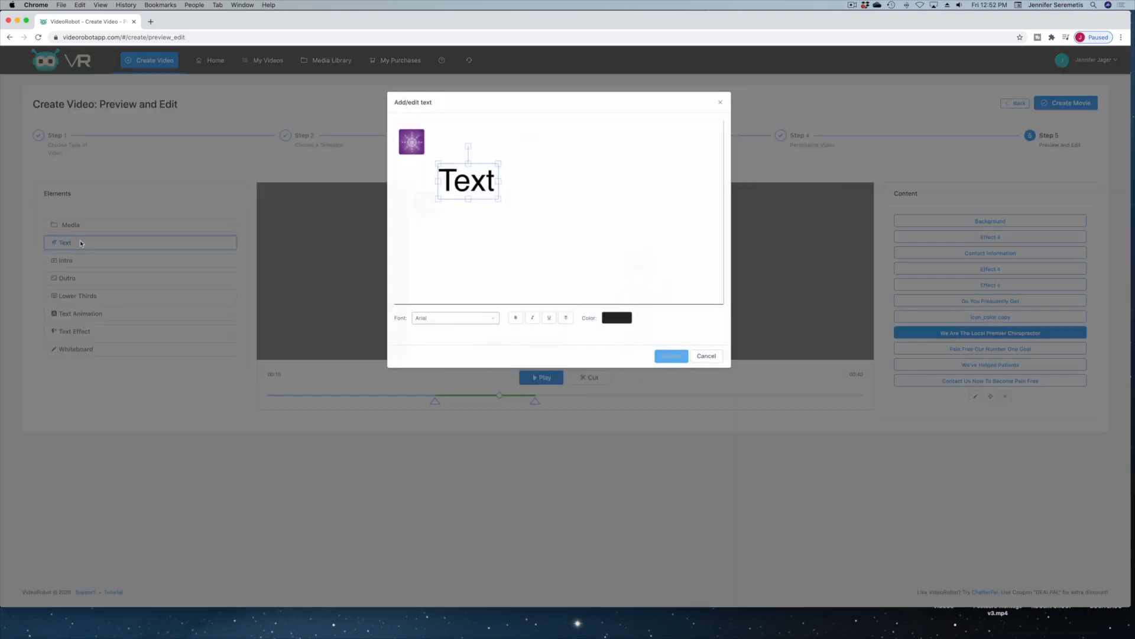
left_click(483, 320)
scroll(473, 388, "down", 3)
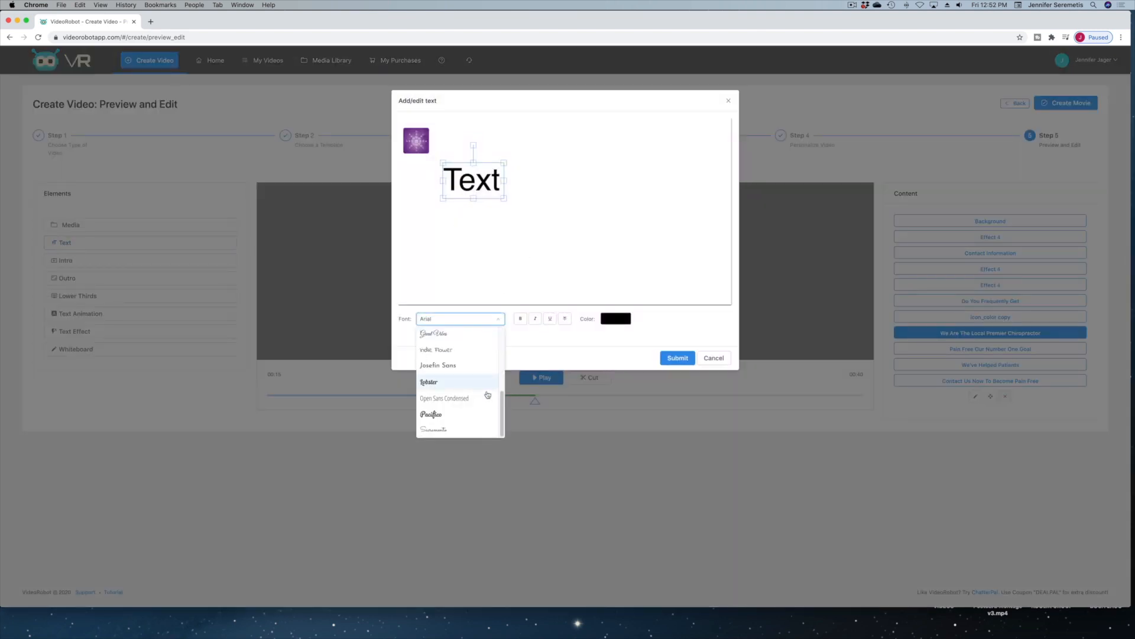
scroll(473, 390, "up", 4)
left_click(696, 275)
left_click(714, 357)
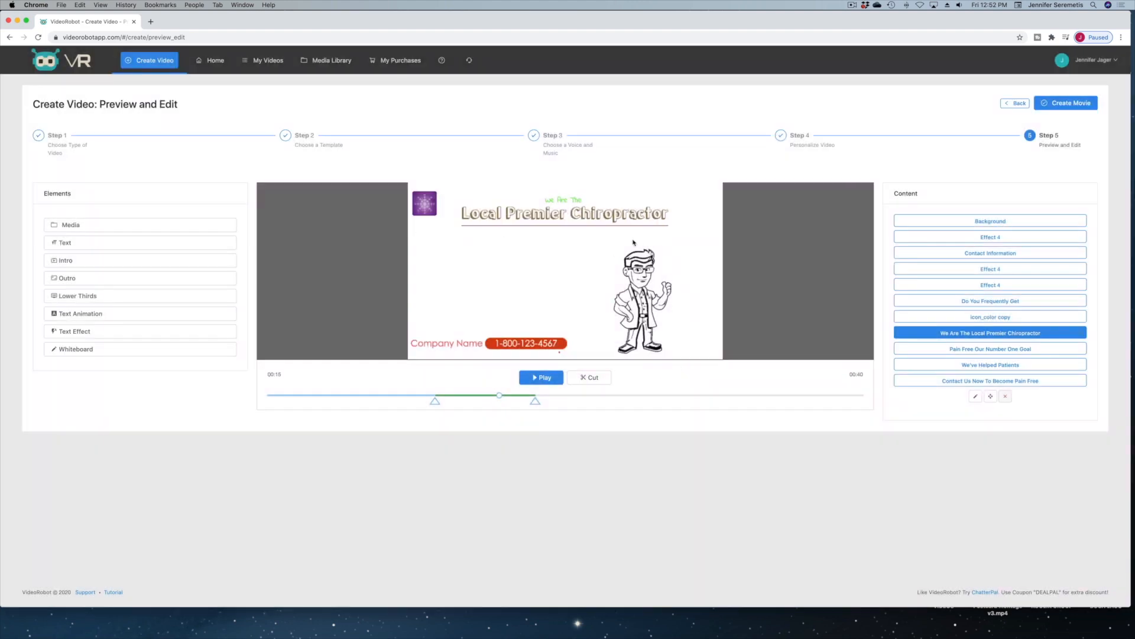